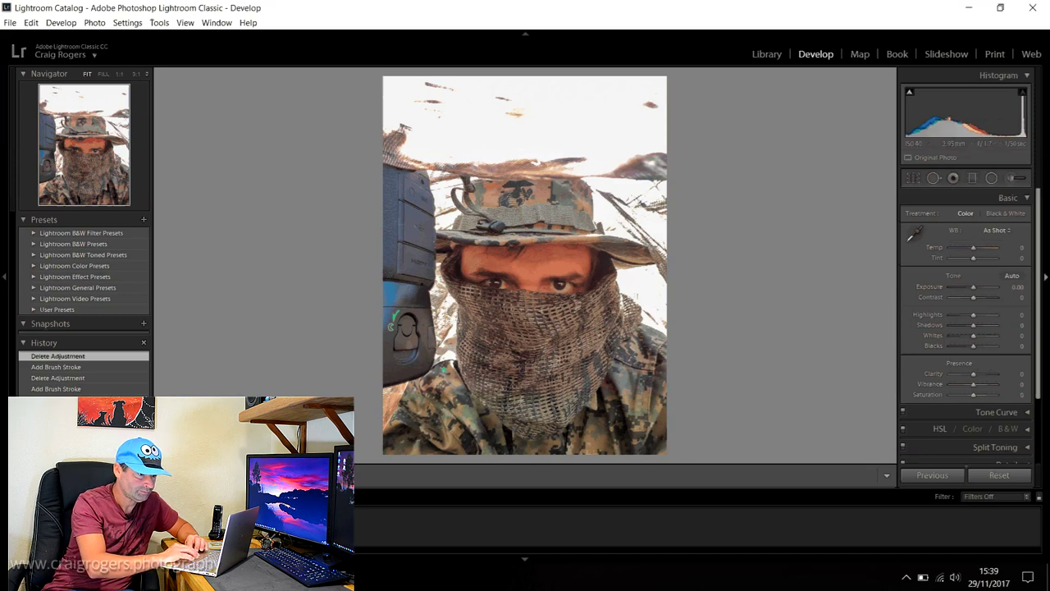
- Paint an Adjustment Brush stroke on the face covering, toggle Erase with Alt and set Flow to 80
click(1014, 179)
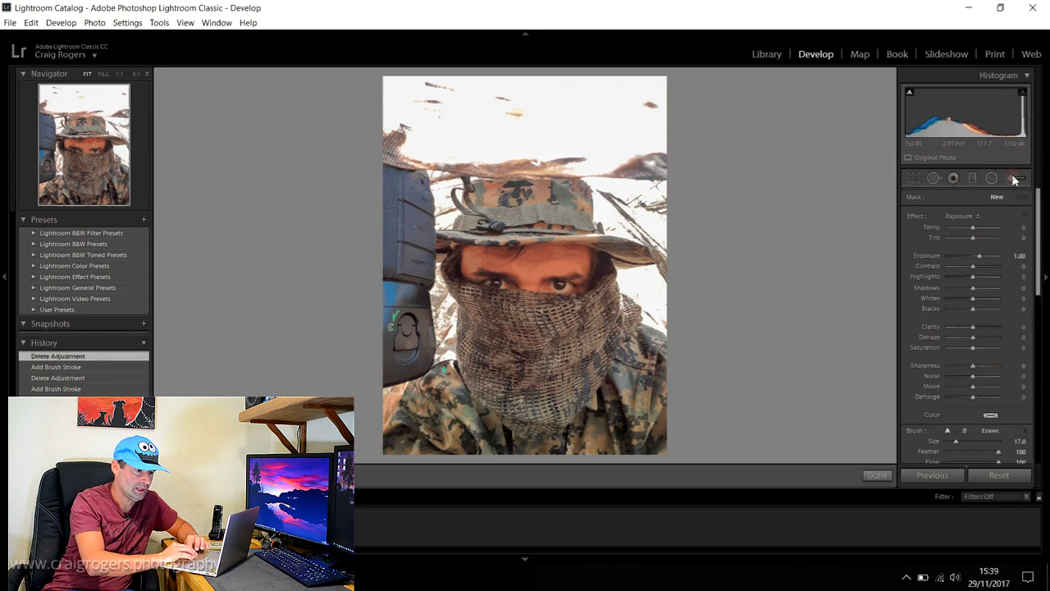
scroll(1039, 231, down, 1)
scroll(1039, 232, down, 4)
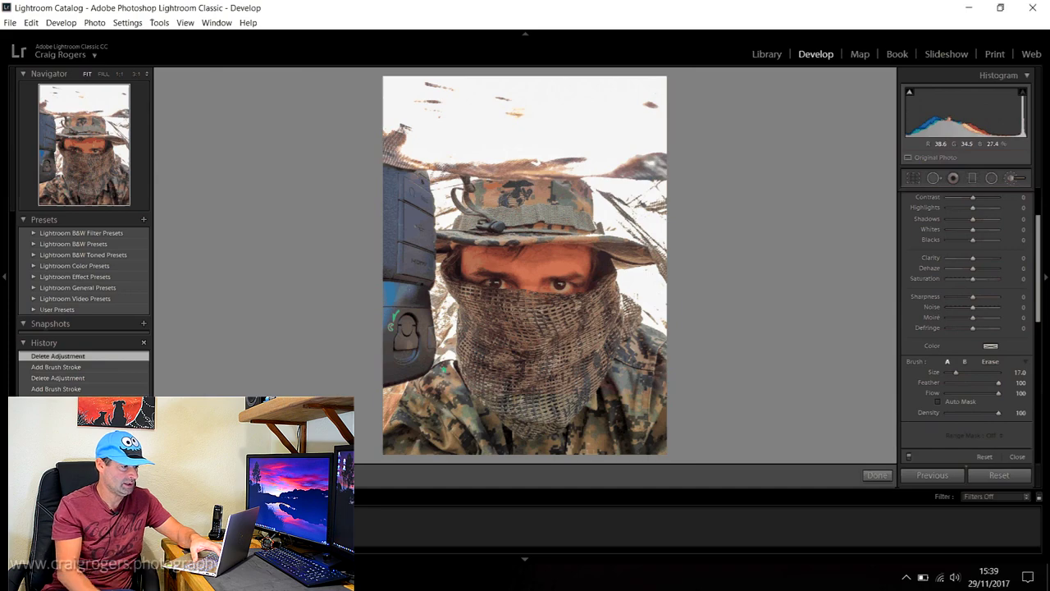
click(525, 345)
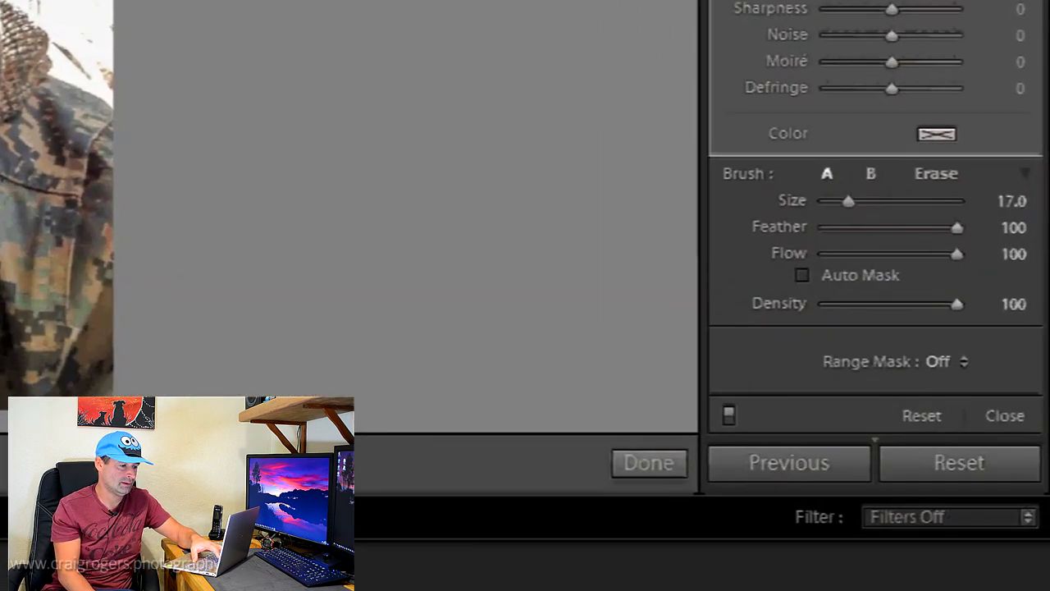
key(alt)
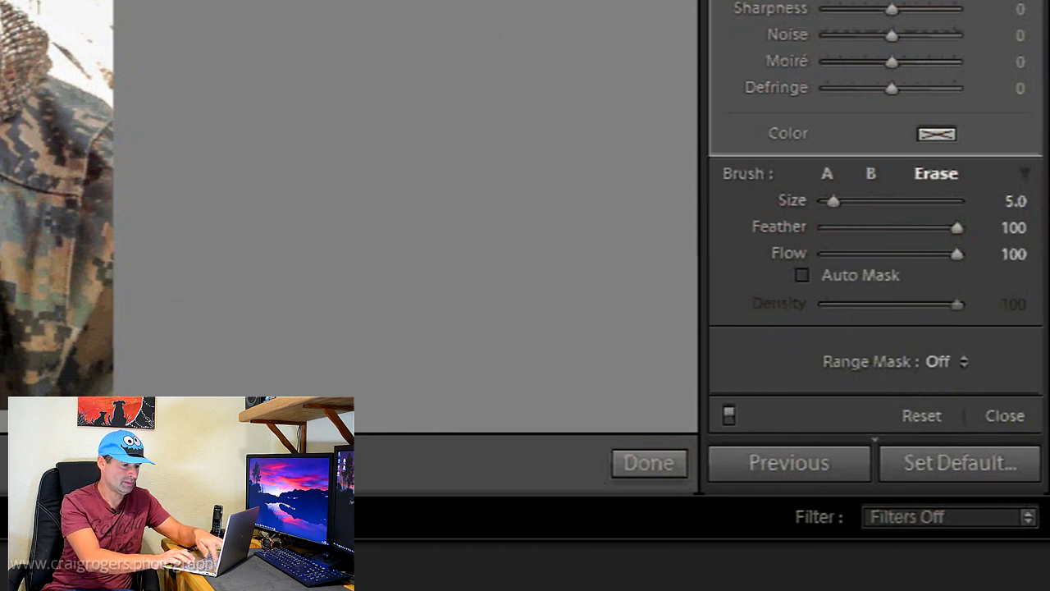
key(8)
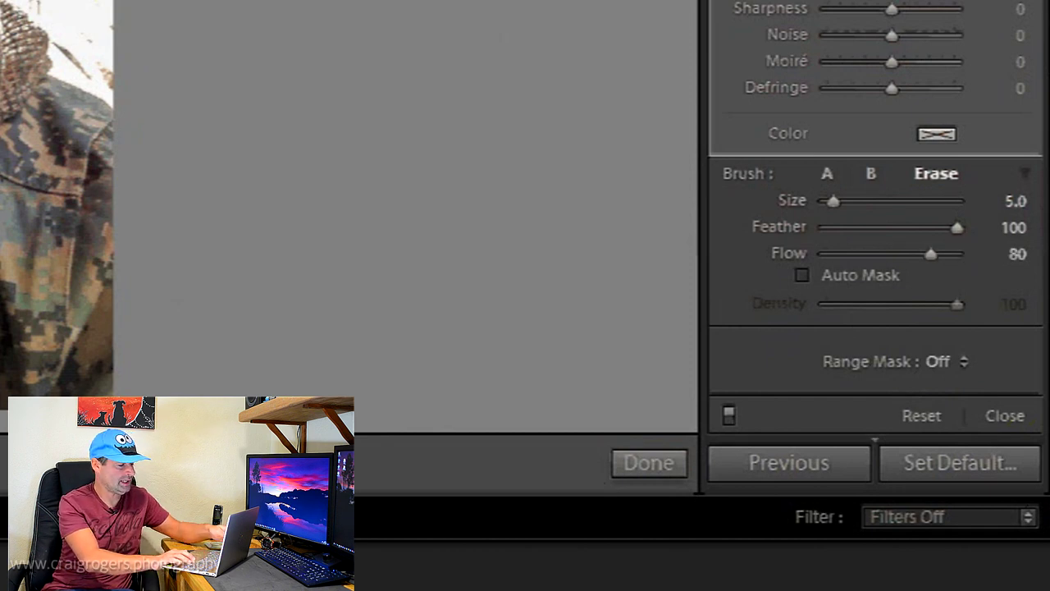
key(alt)
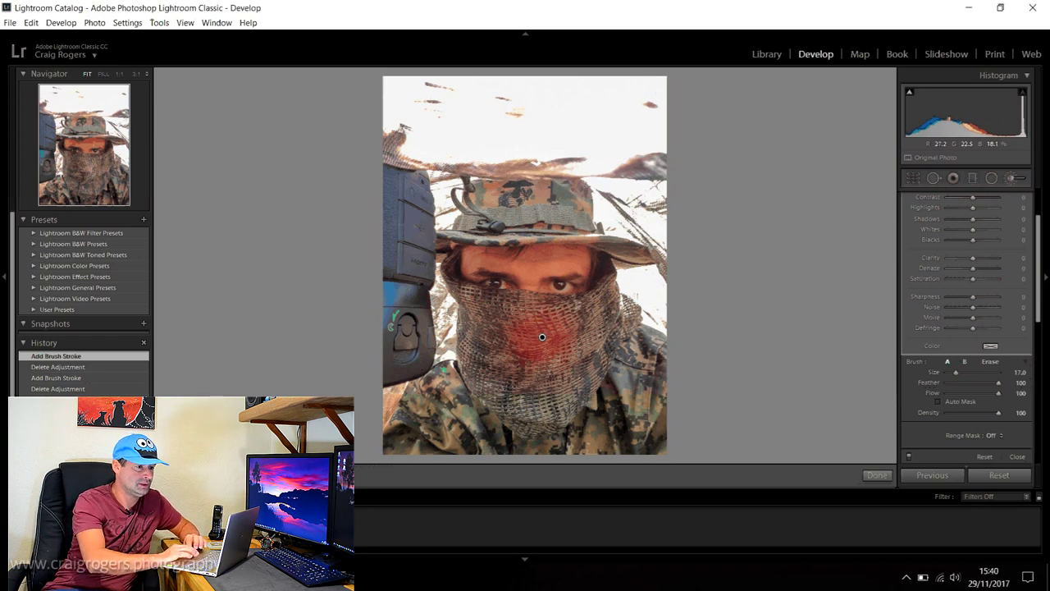
- Close Lightroom Classic and open This PC in File Explorer
click(1041, 10)
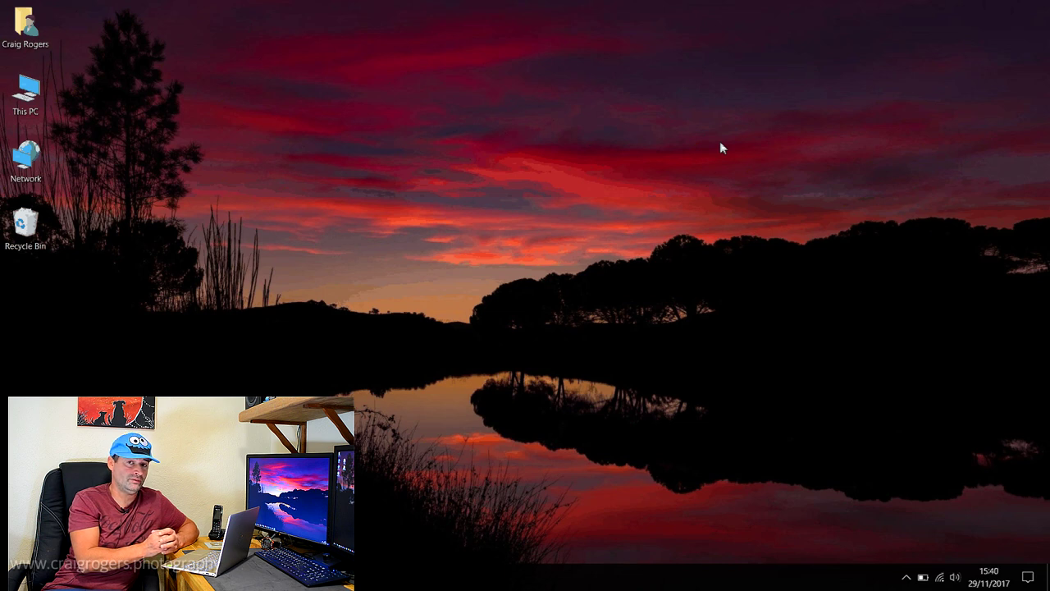
double_click(32, 94)
- Browse to Adobe Lightroom Classic CC\Resources\de and open TranslatedStrings_Lr_de_DE.txt in Notepad
double_click(421, 273)
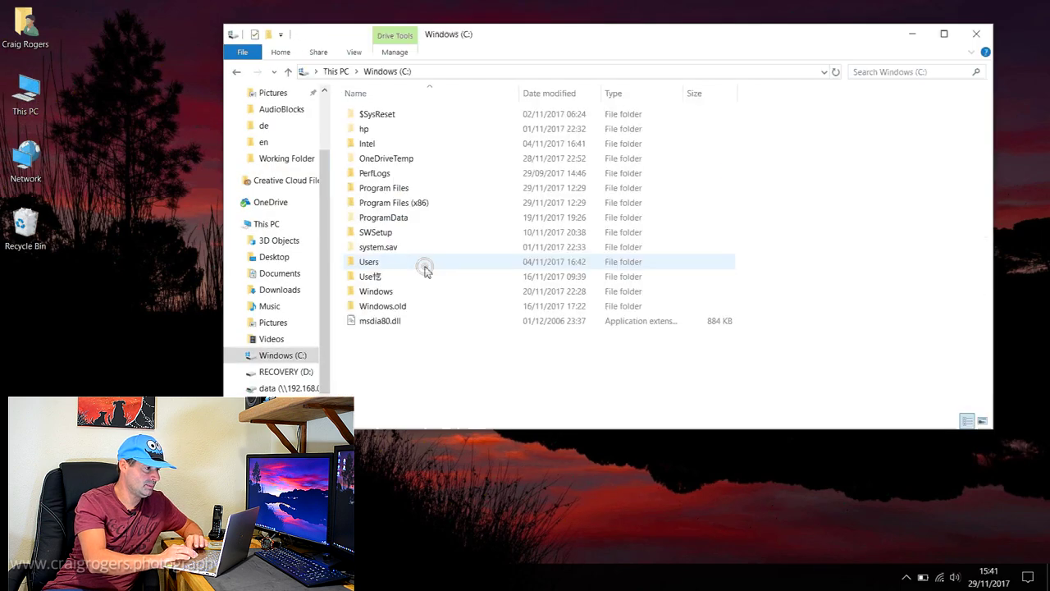
double_click(386, 189)
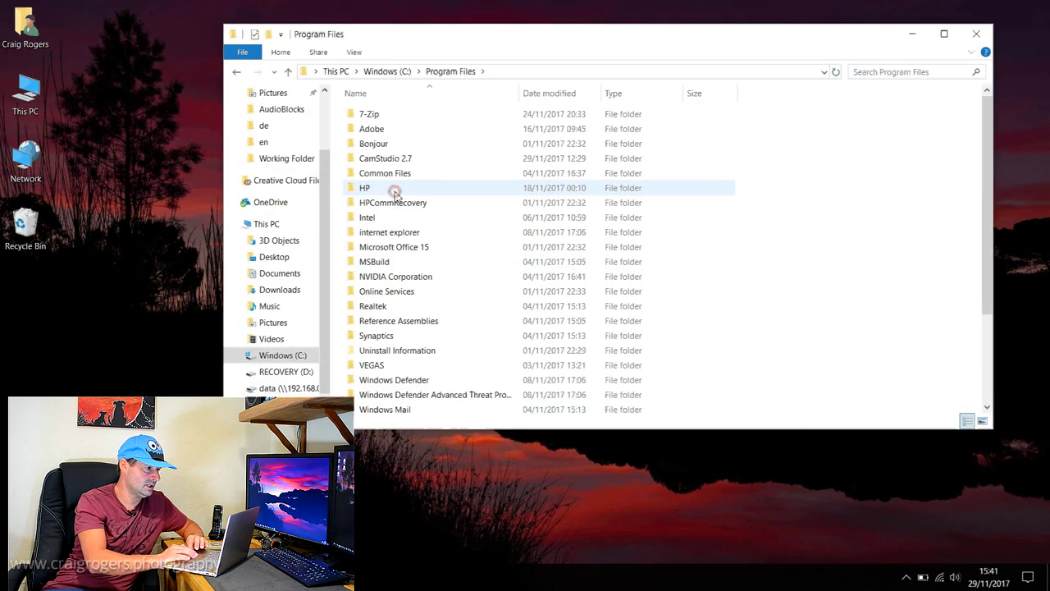
double_click(374, 130)
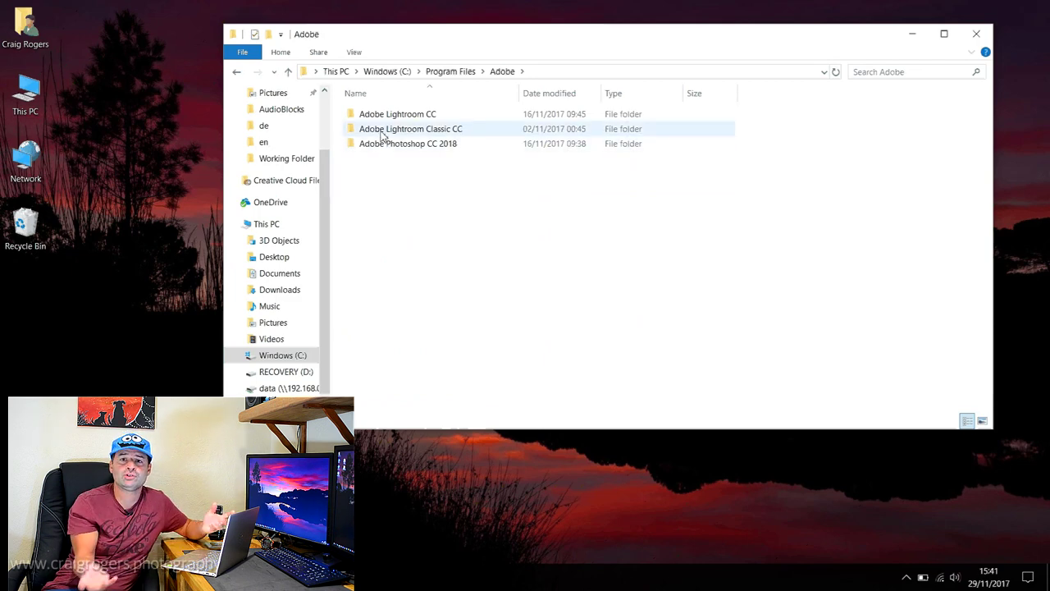
double_click(383, 136)
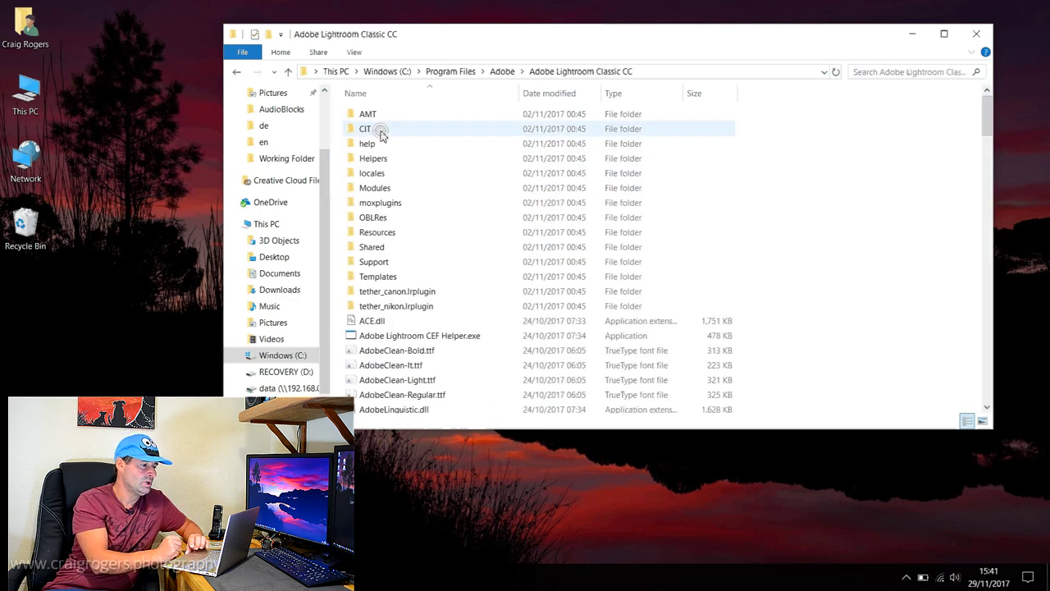
double_click(384, 234)
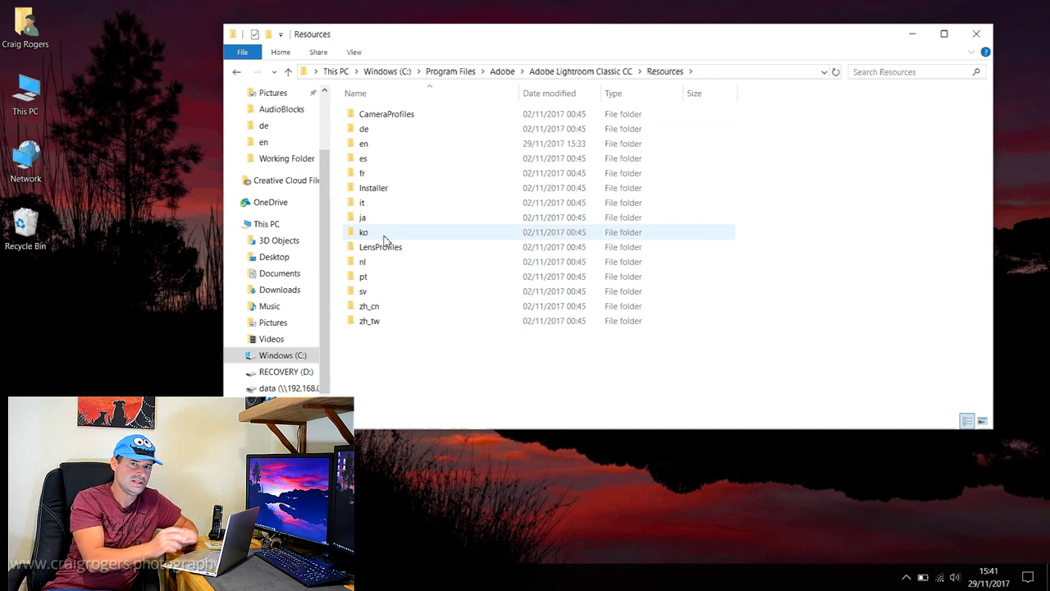
double_click(371, 149)
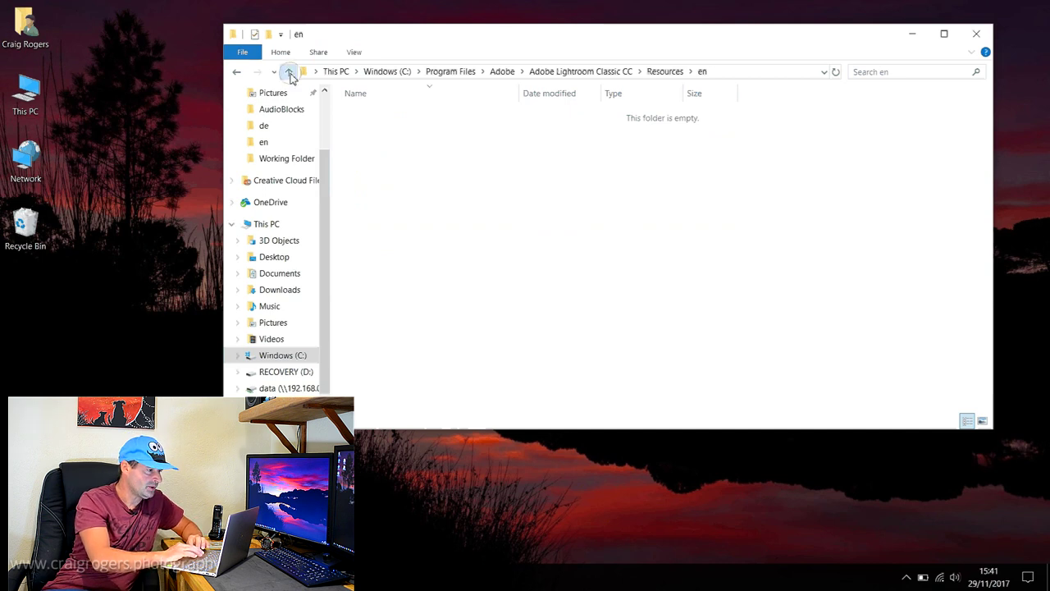
click(288, 71)
double_click(362, 129)
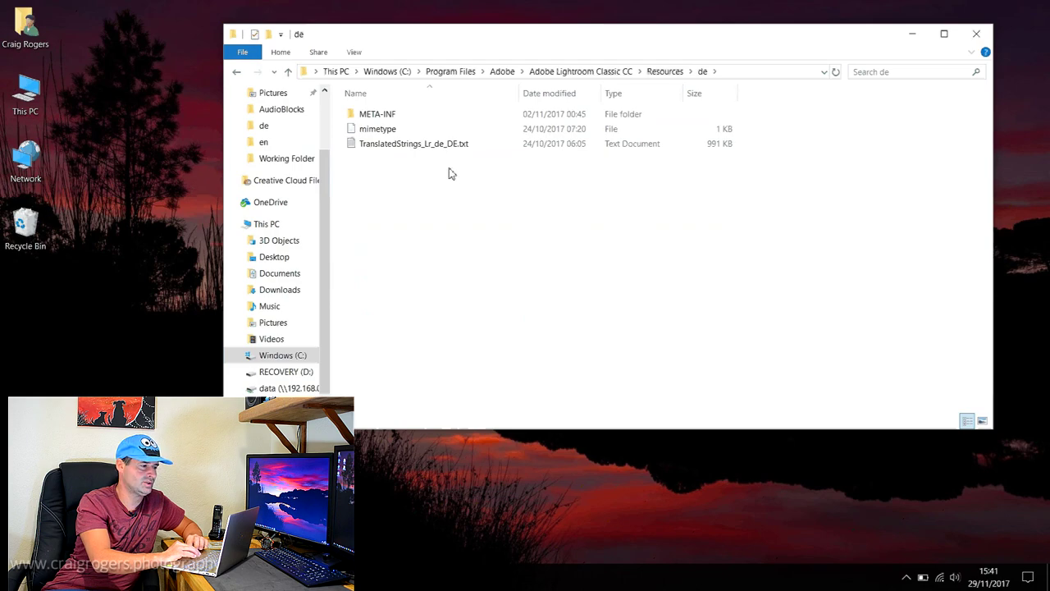
click(432, 153)
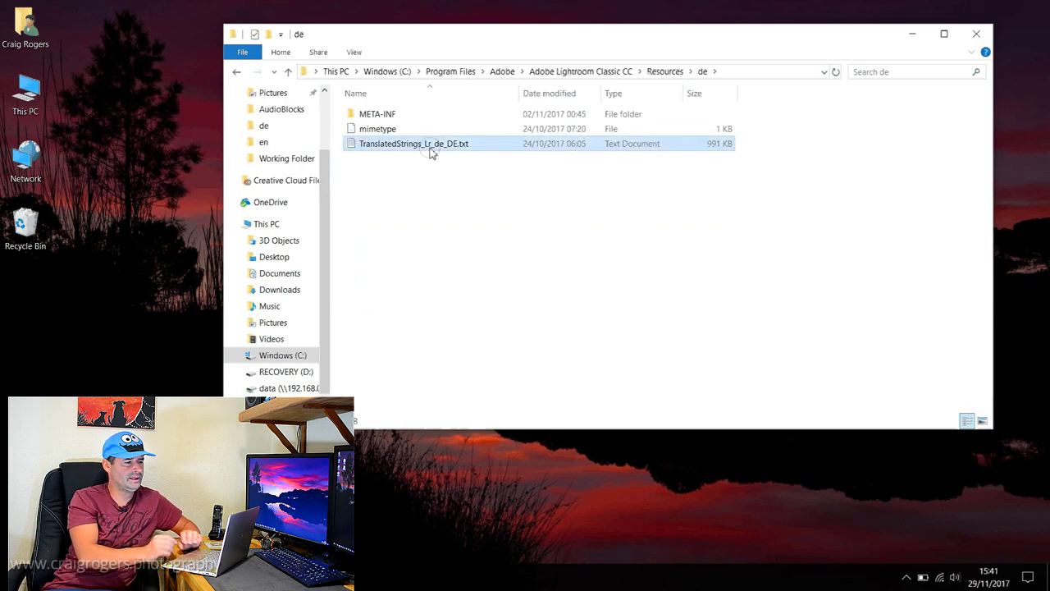
double_click(433, 152)
- Maximize Notepad and search the file for 'agdev'
double_click(443, 49)
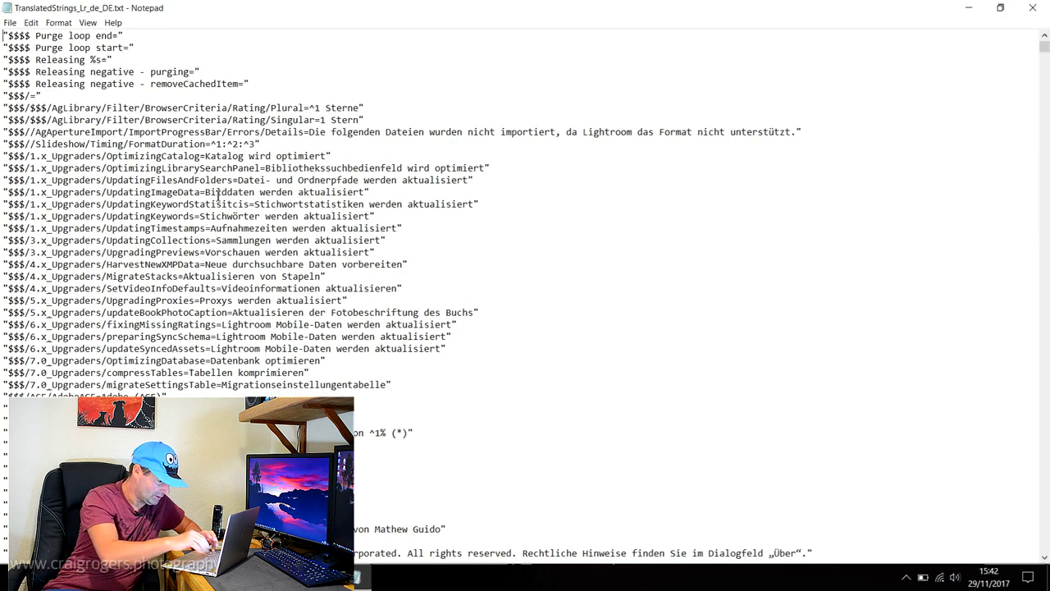
key(ctrl+f)
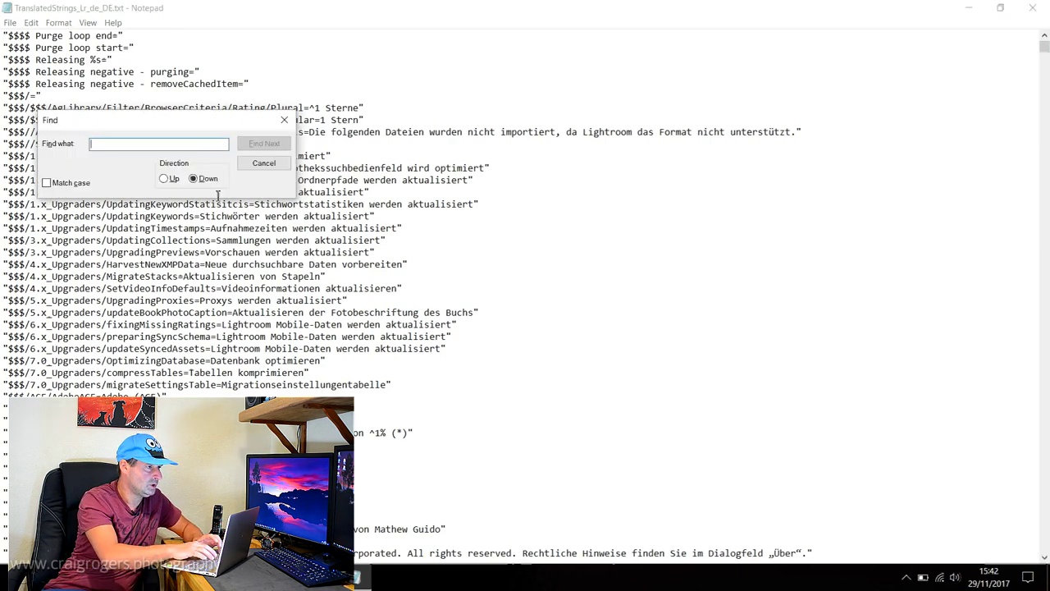
text(agdev)
key(Return)
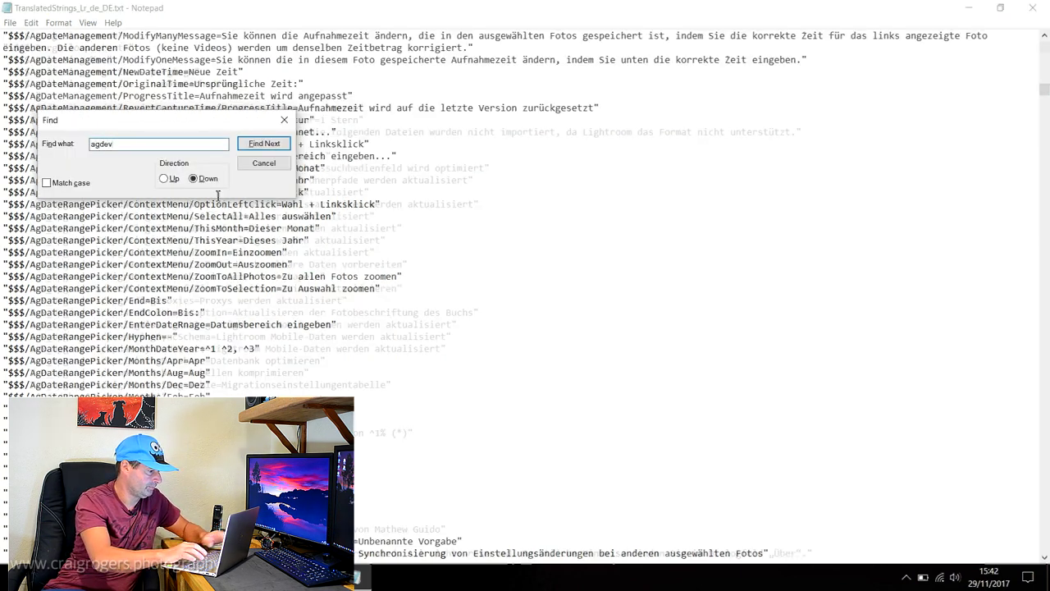
key(Escape)
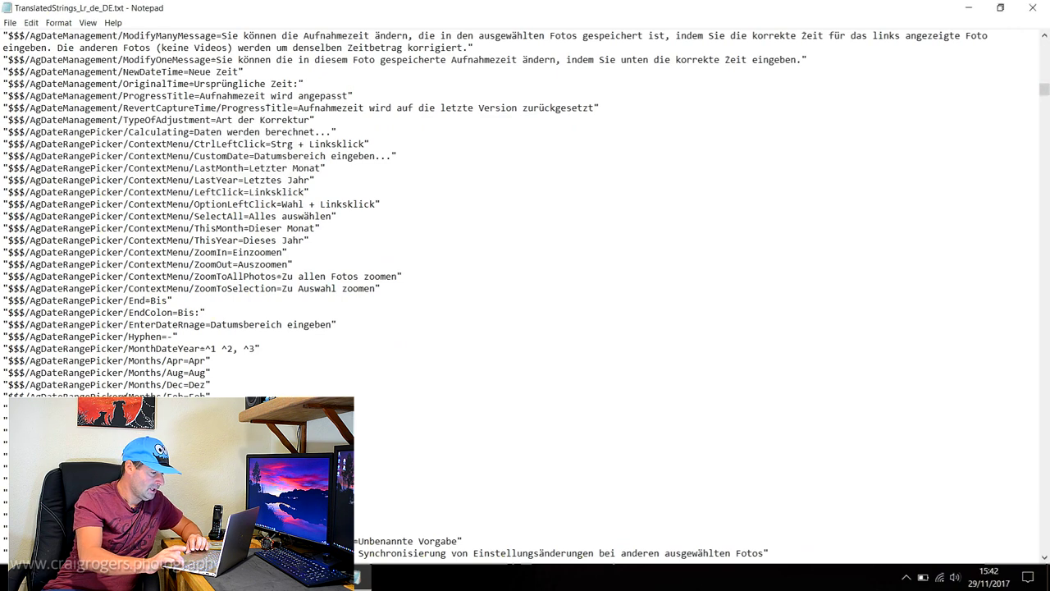
- Scroll down and select the four BrushDecreaseKey and BrushIncreaseKey lines
scroll(525, 295, down, 8)
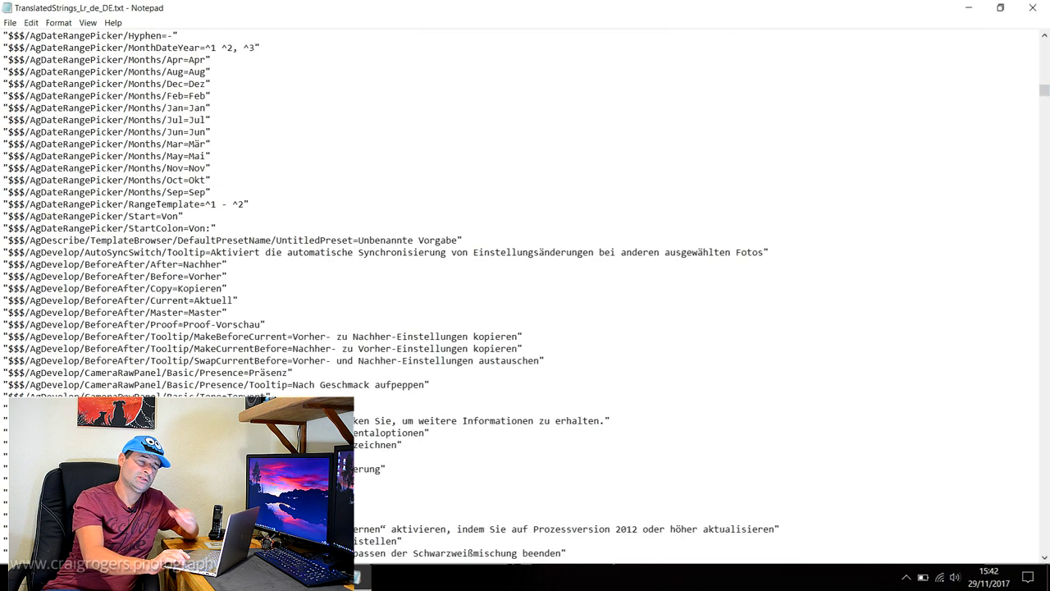
scroll(525, 295, down, 8)
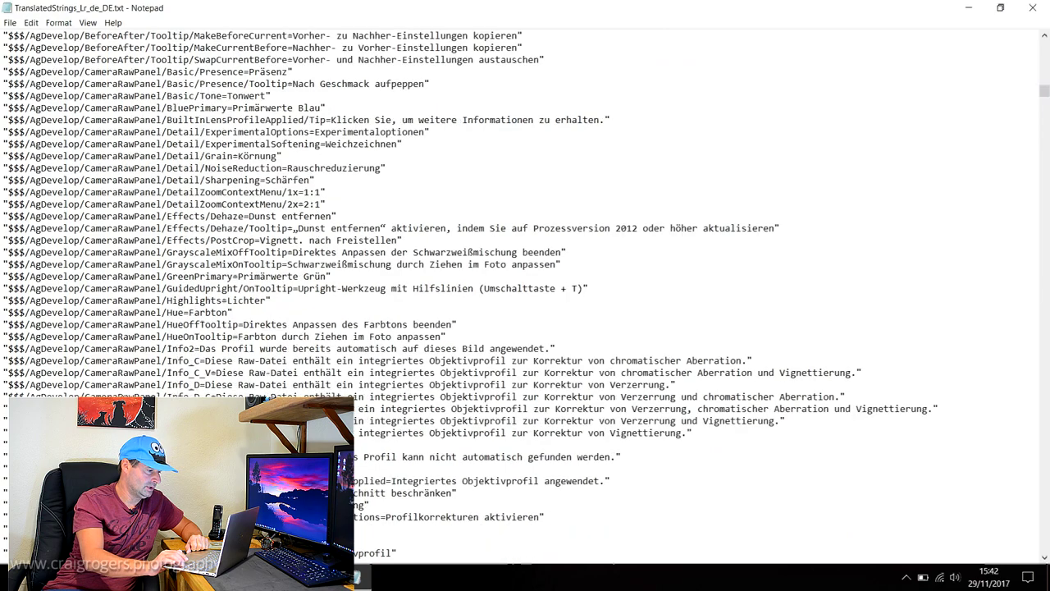
scroll(526, 296, down, 13)
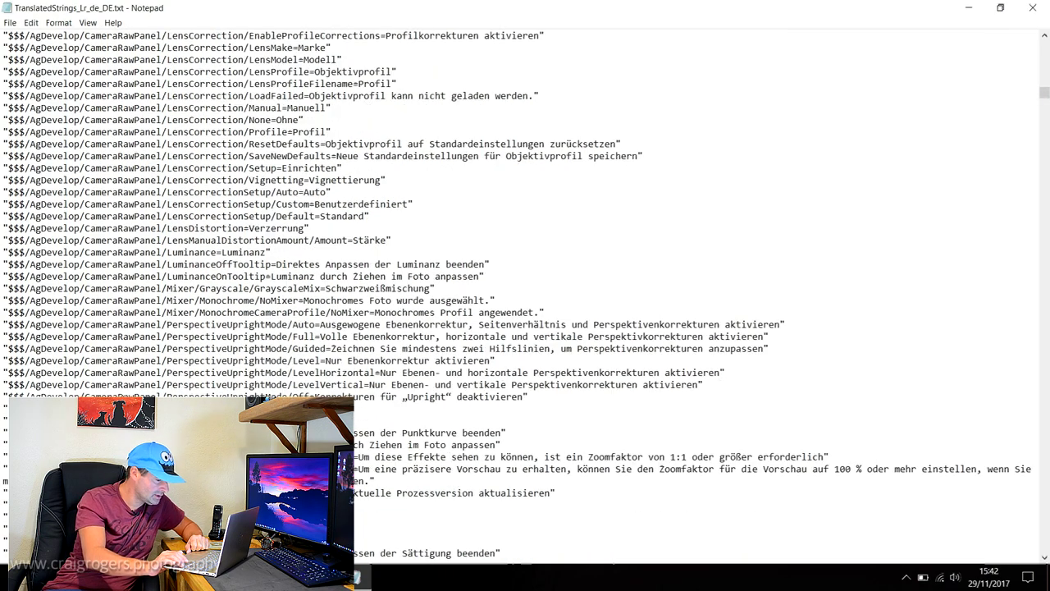
scroll(526, 296, down, 16)
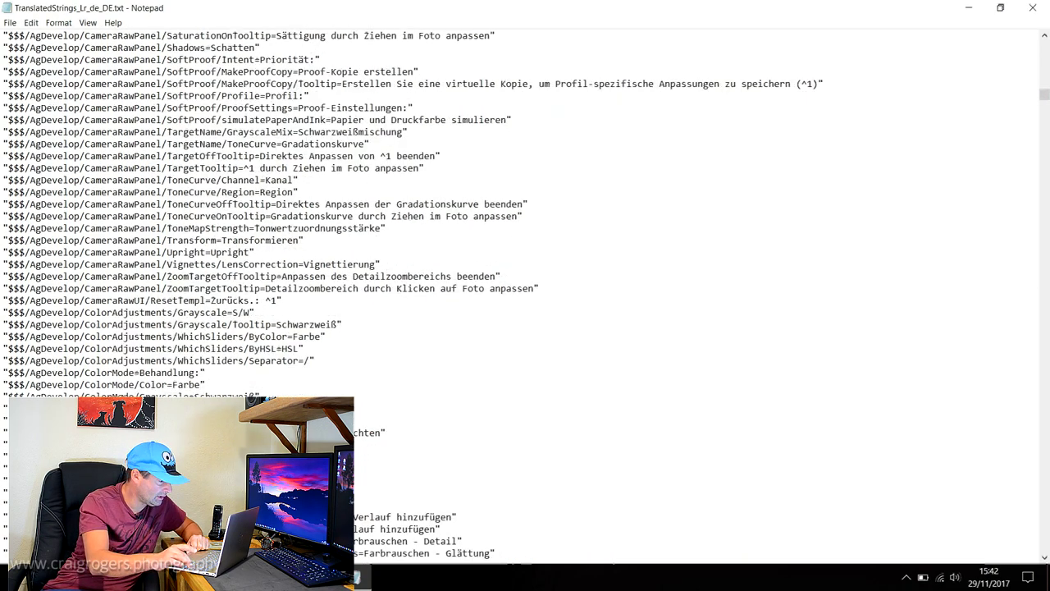
scroll(525, 296, down, 15)
scroll(525, 295, down, 1)
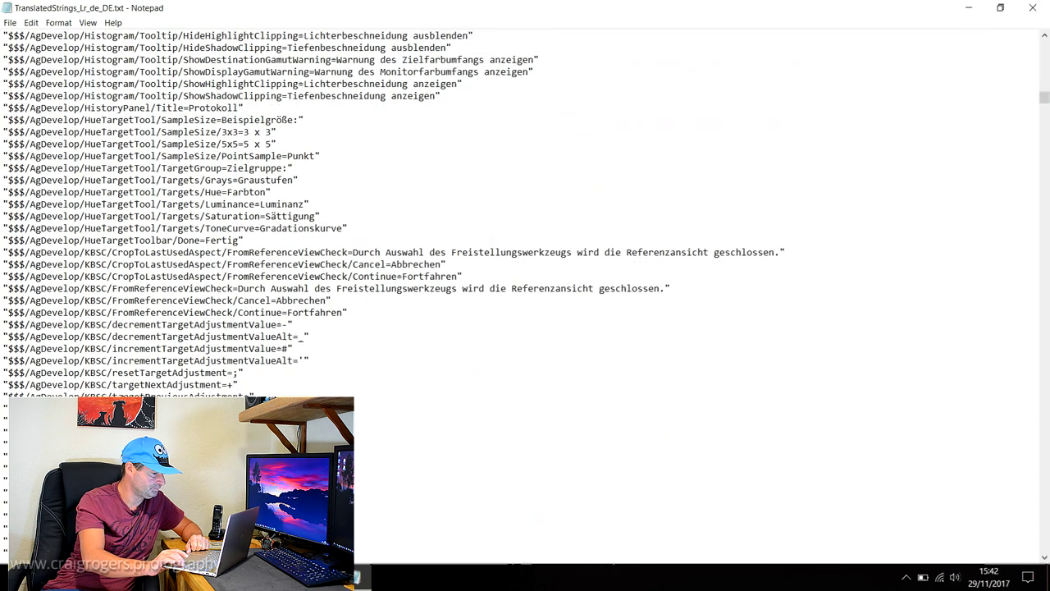
scroll(525, 296, down, 4)
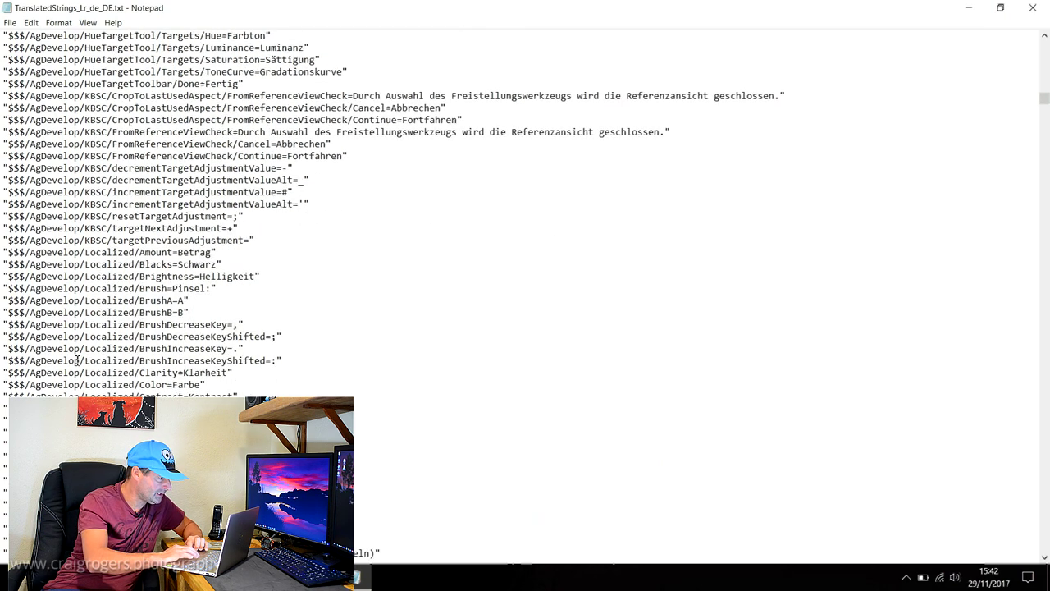
drag(4, 325, 326, 359)
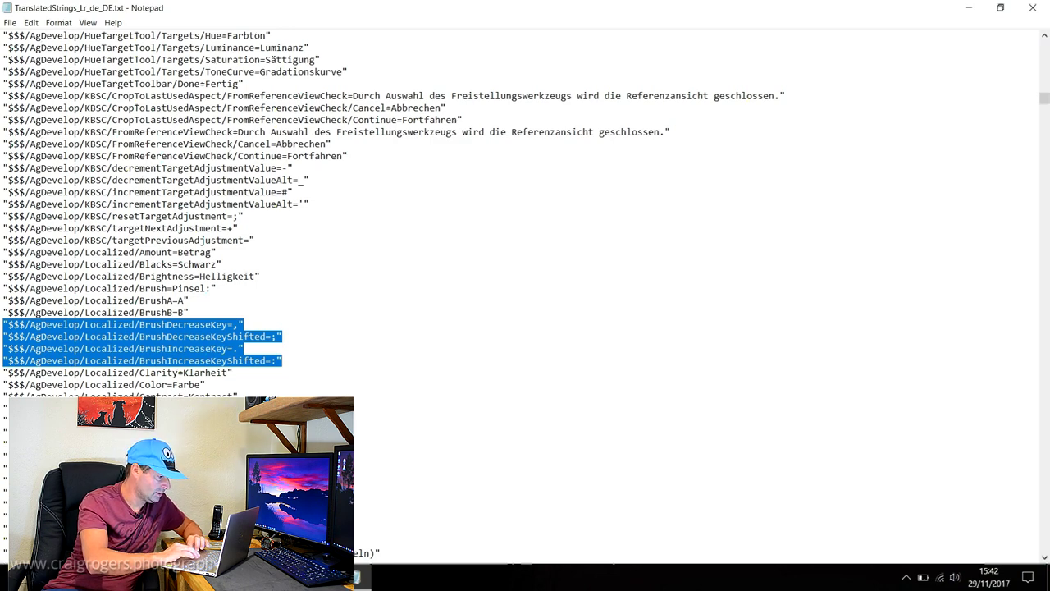
- Search Start for Notepad and bring up its launch options
key(super)
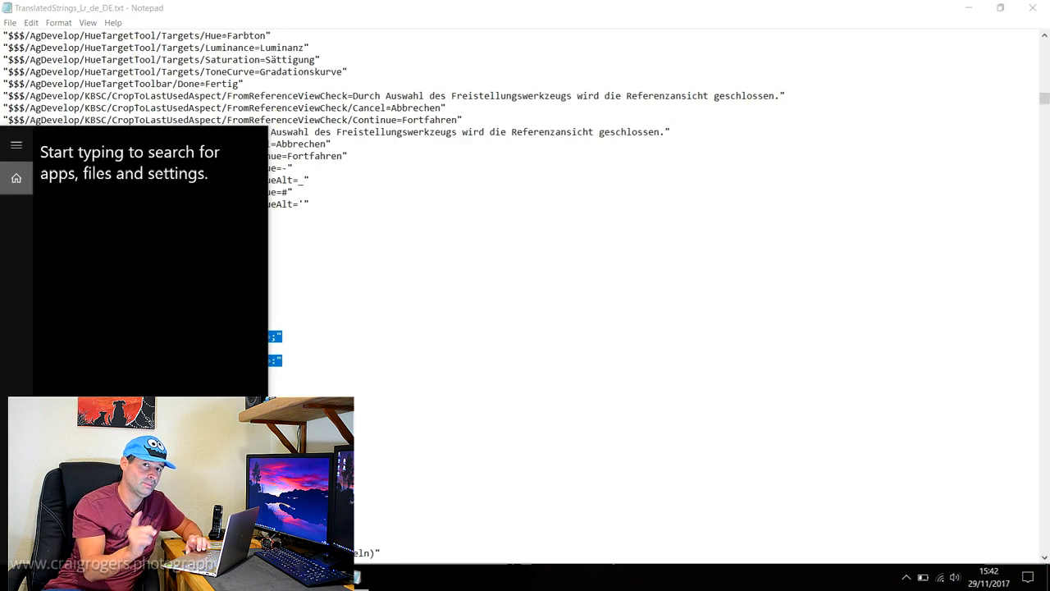
key(super)
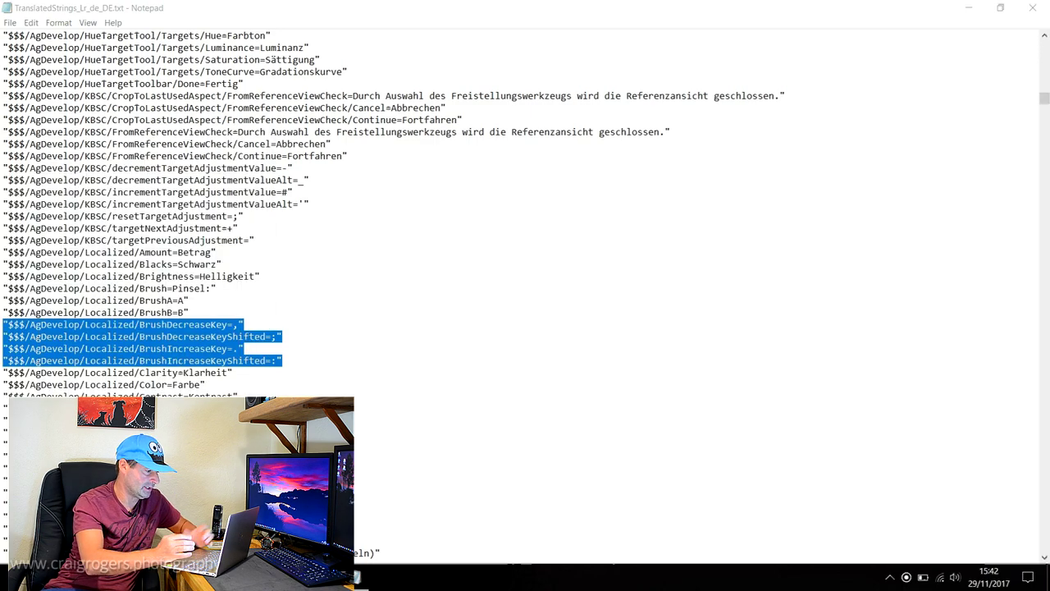
key(super)
text(notepad)
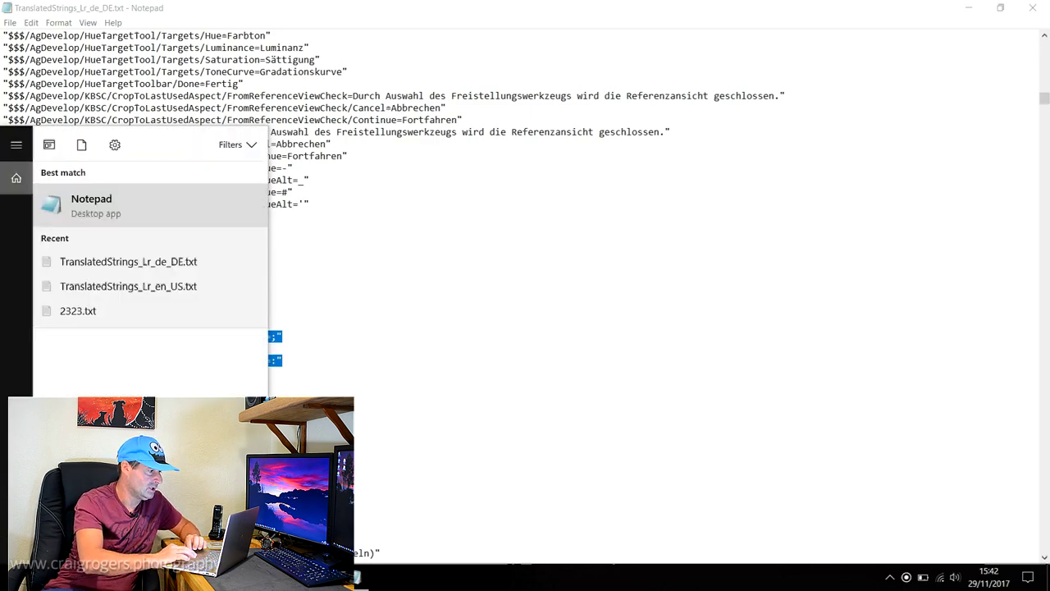
right_click(105, 200)
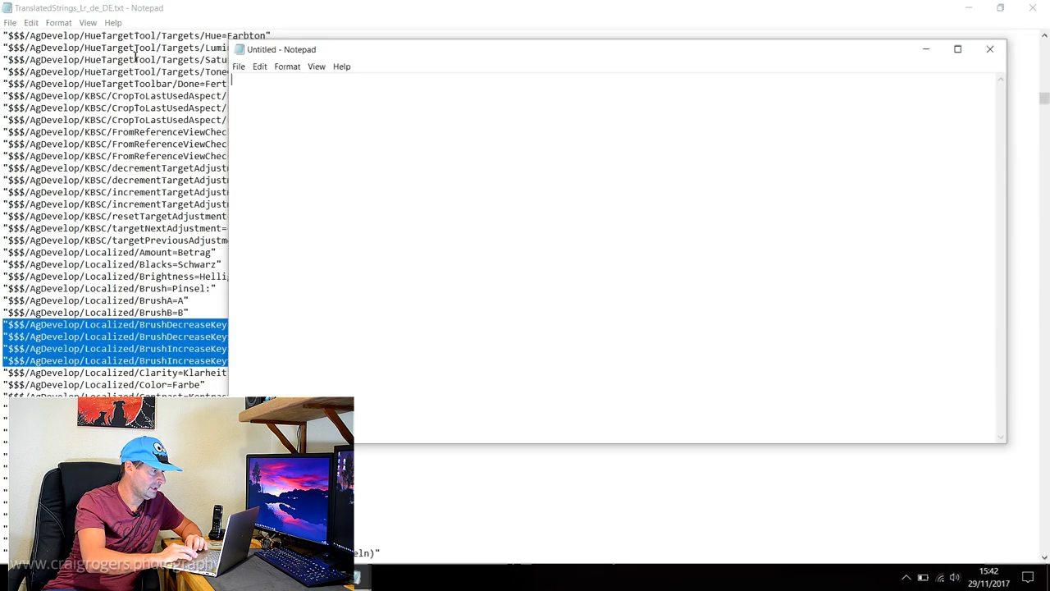
- Reselect the brush key lines in the German file and open a new blank Notepad window
click(122, 8)
drag(177, 155, 183, 156)
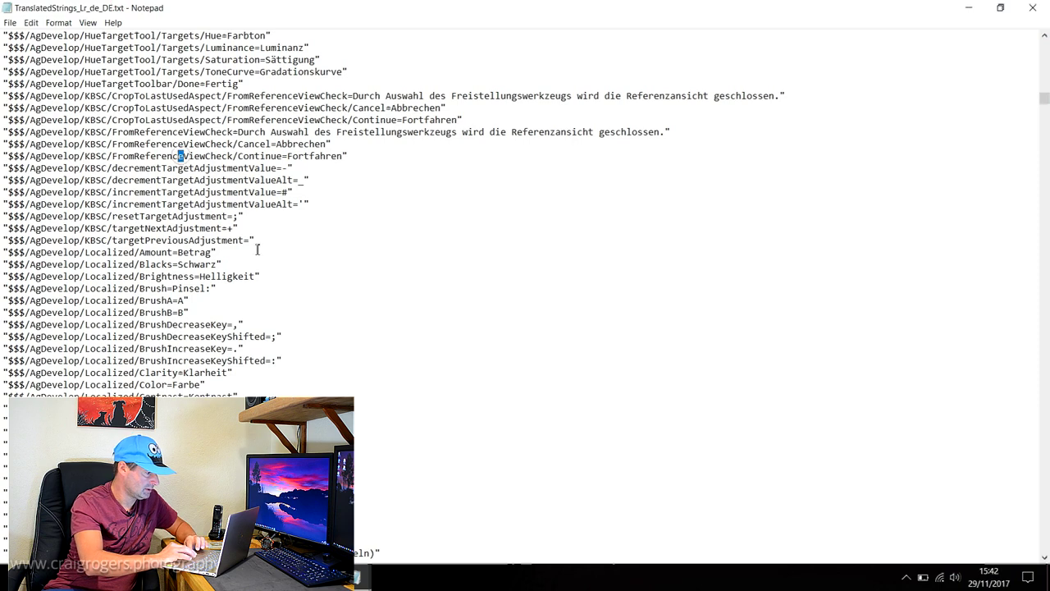
mouse_move(282, 360)
mouse_down()
mouse_move(9, 348)
mouse_move(30, 337)
mouse_move(6, 337)
mouse_move(4, 103)
mouse_move(3, 347)
mouse_up()
key(ctrl+c)
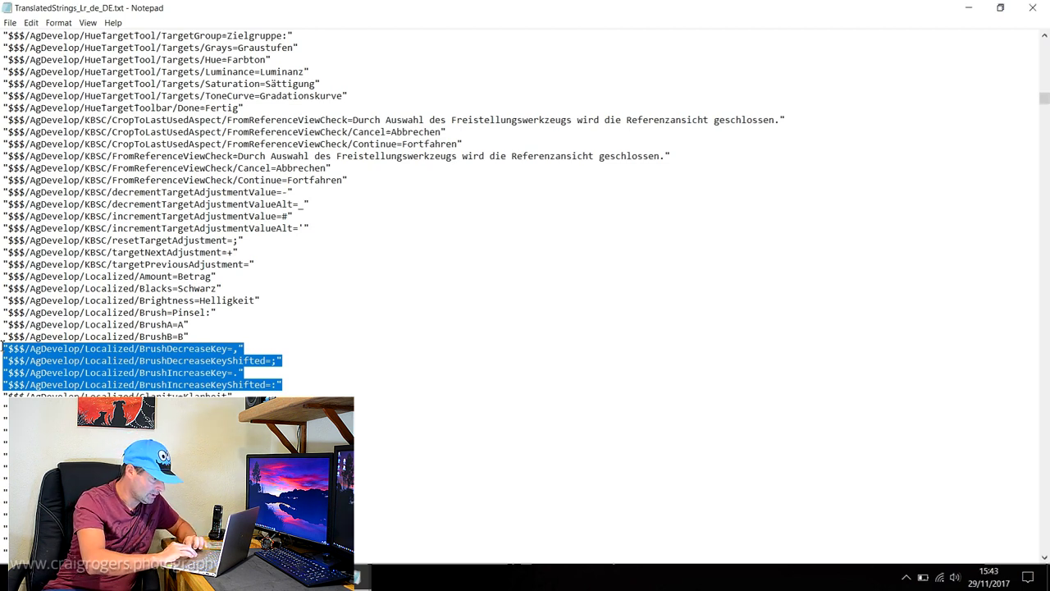
middle_click(359, 577)
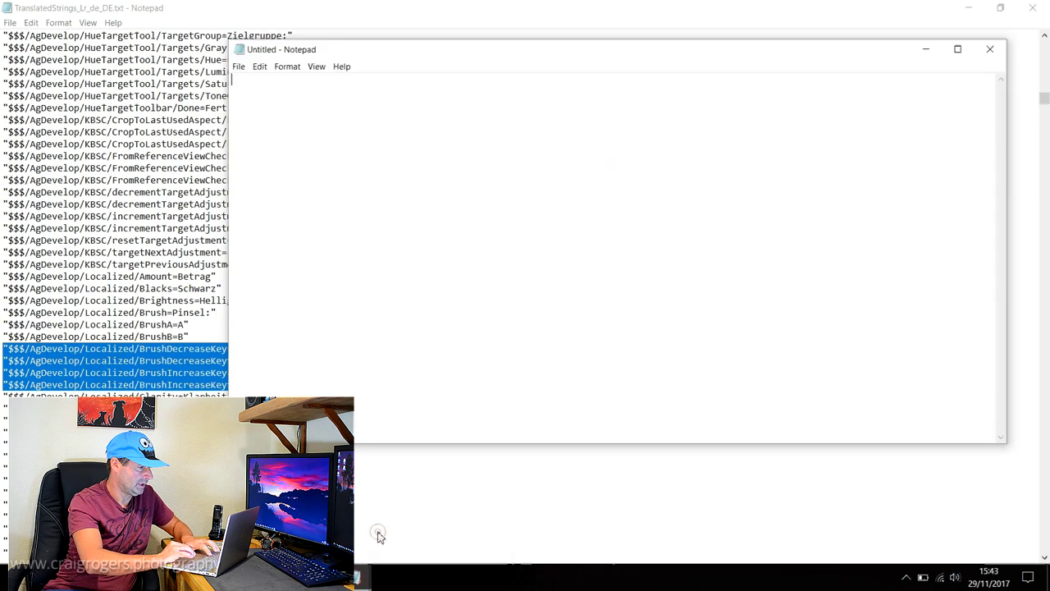
- Paste the four brush key lines into Untitled, then select the four Spot key lines in the German file
key(ctrl+v)
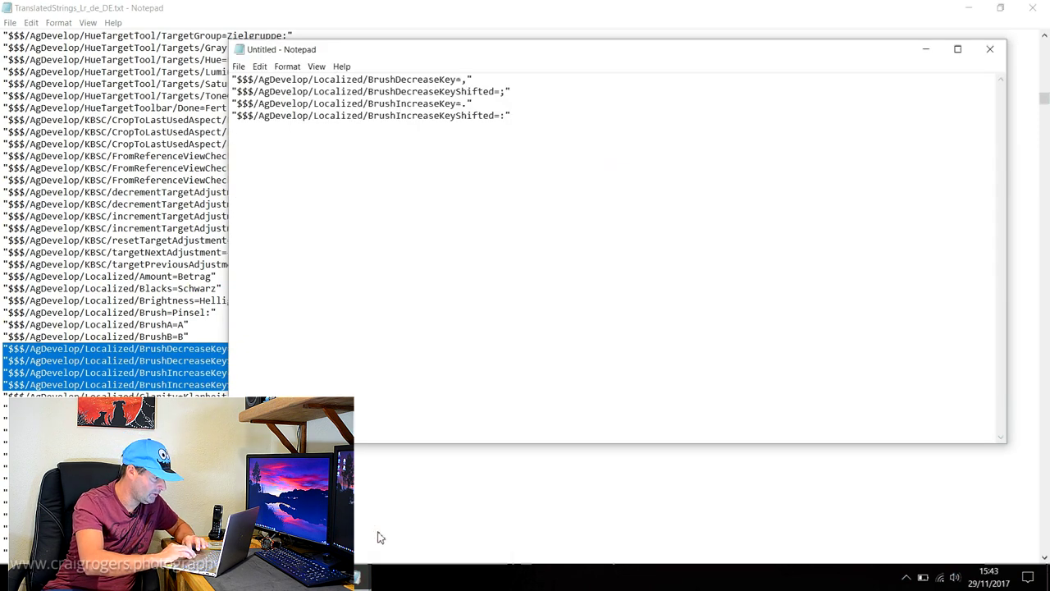
click(328, 508)
scroll(188, 487, down, 6)
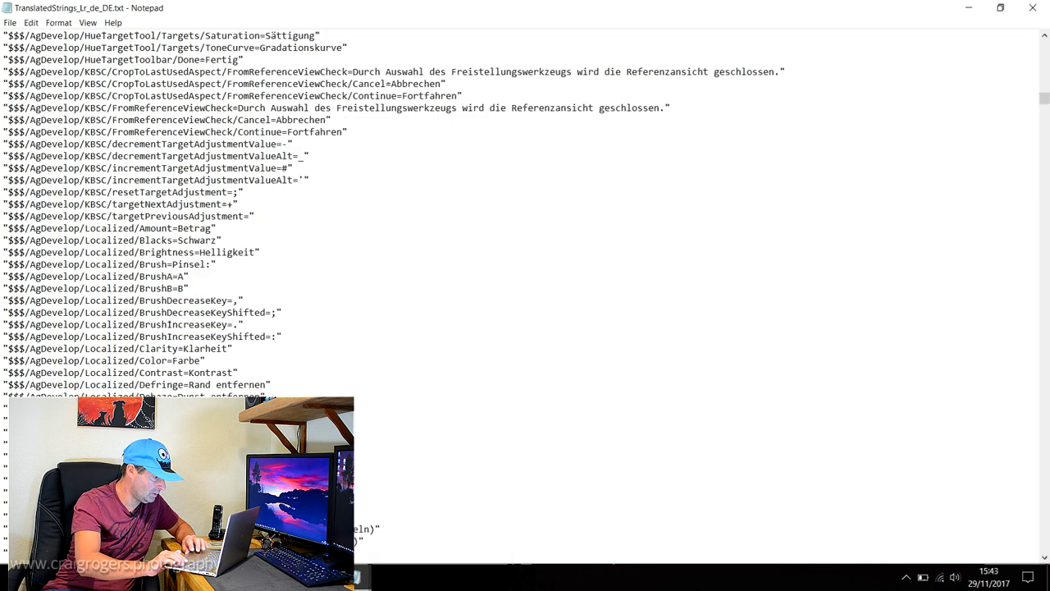
scroll(188, 487, down, 4)
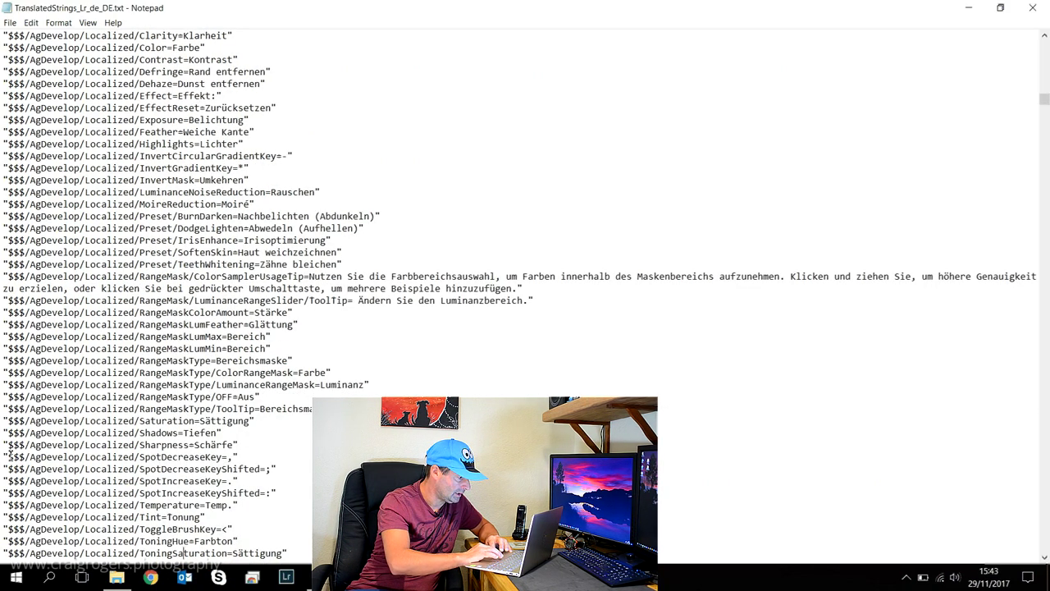
drag(3, 457, 288, 489)
key(ctrl+c)
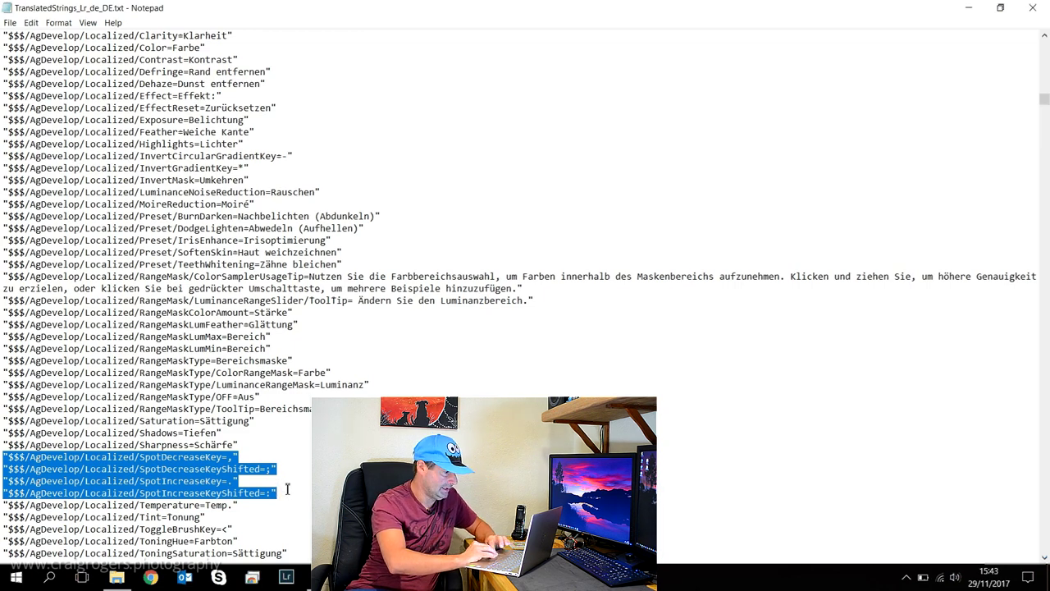
- Paste the Spot key lines below the brush lines in the Untitled document
mouse_move(286, 577)
click(361, 513)
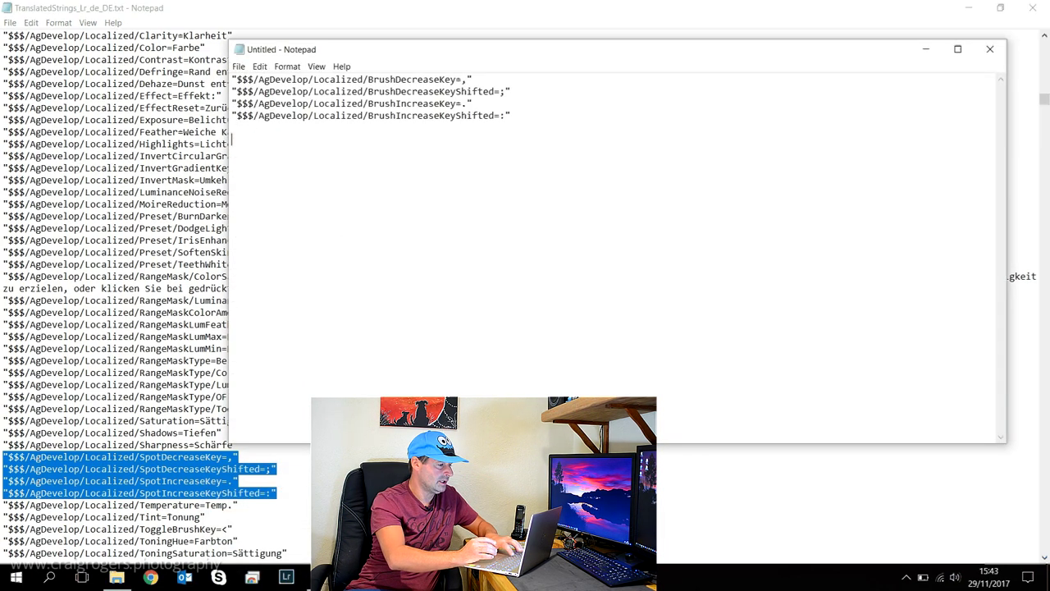
key(ctrl+v)
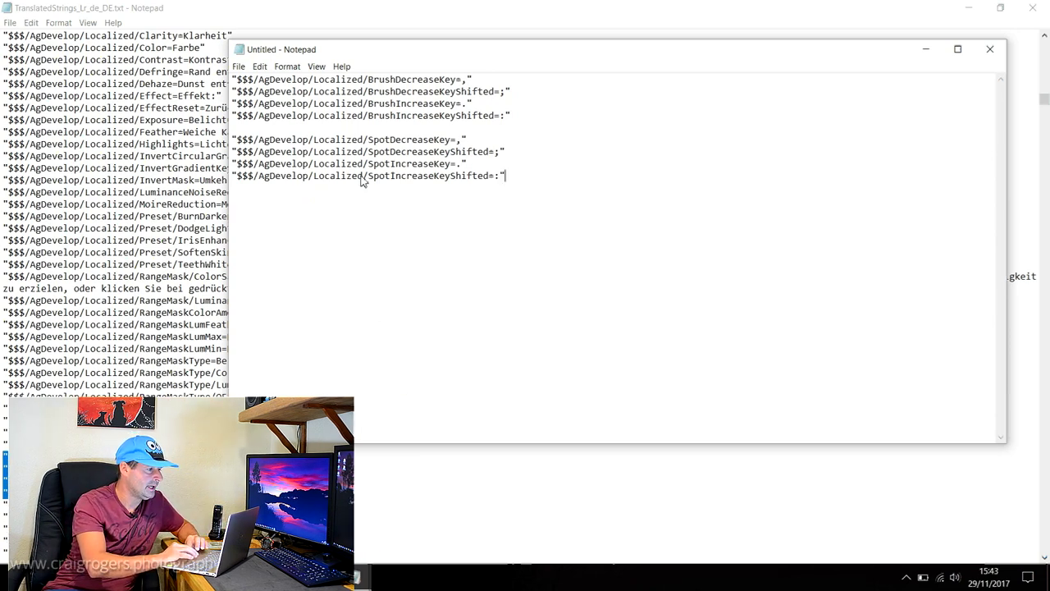
click(362, 140)
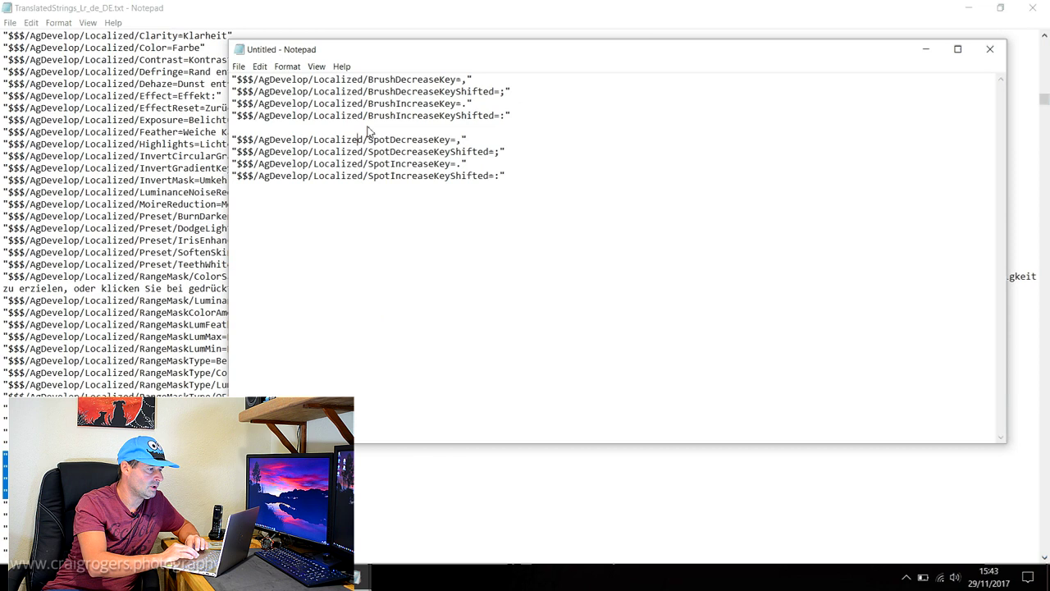
click(423, 81)
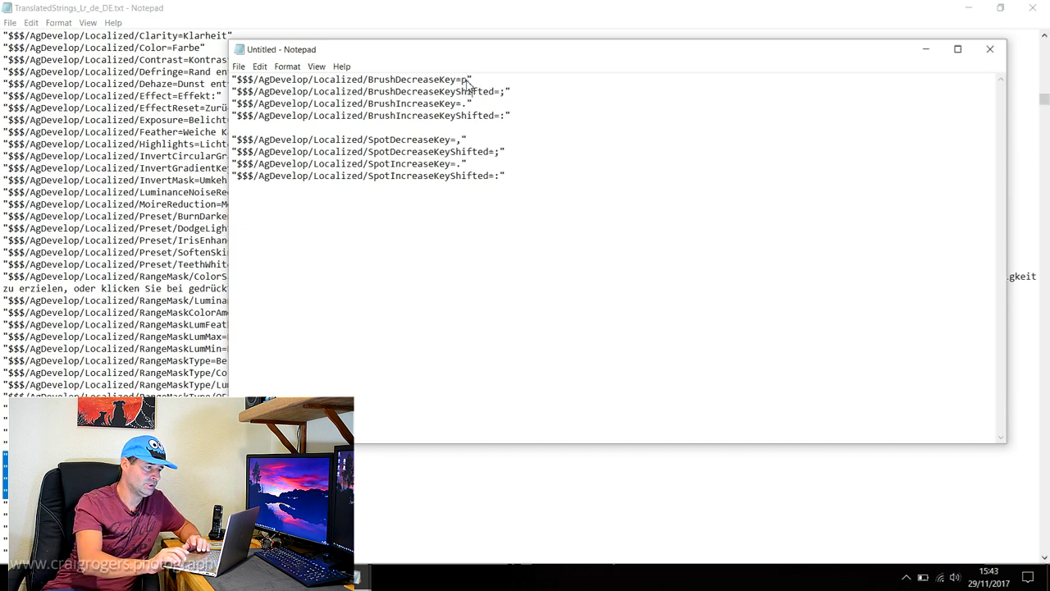
- Set BrushDecreaseKeyShifted to P, BrushIncreaseKey to + and BrushIncreaseKeyShifted to *
key(Down)
key(Right)
key(Right)
key(Right)
key(BackSpace)
text(P)
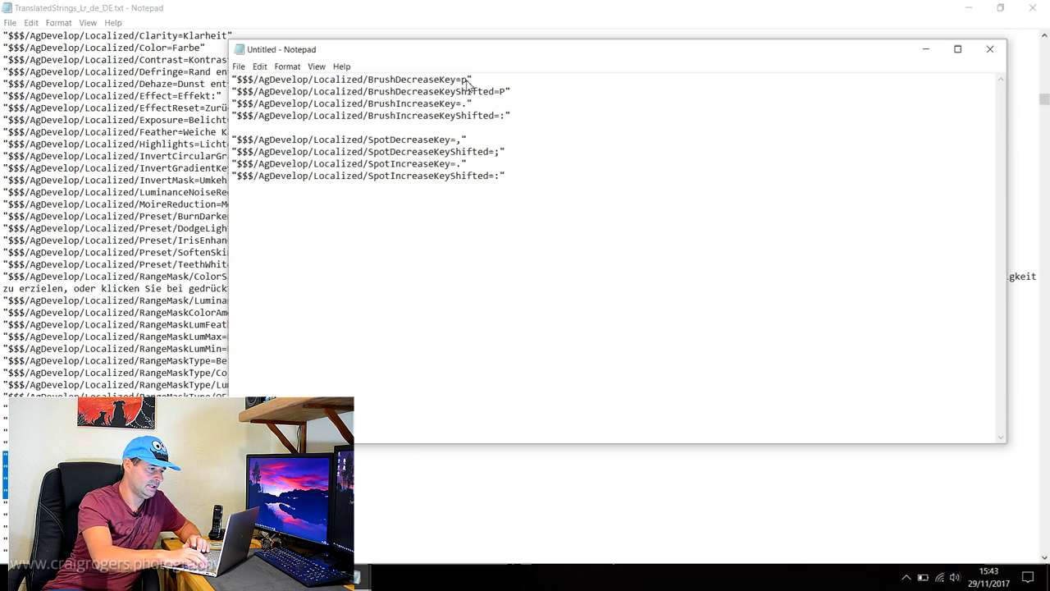
key(BackSpace)
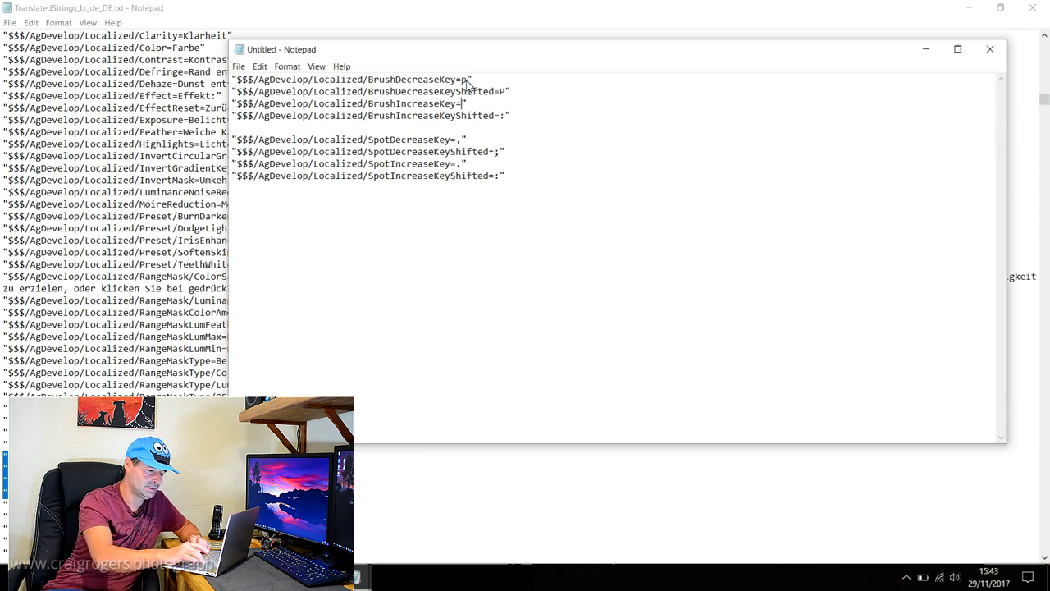
text(+)
key(Down)
key(Right)
key(Right)
key(Right)
key(Right)
key(Right)
key(Right)
key(Right)
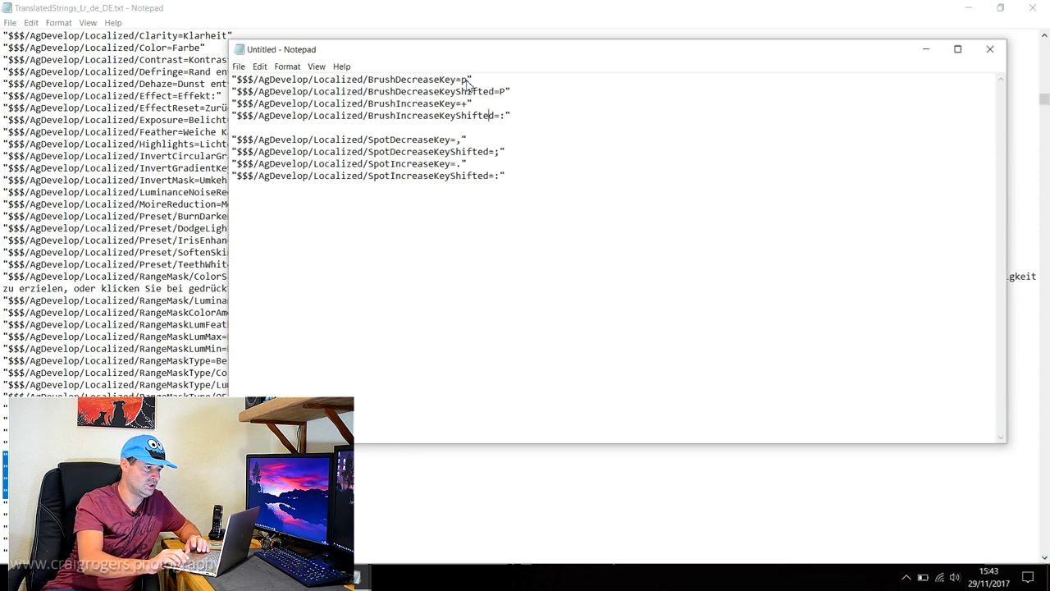
key(BackSpace)
text(*)
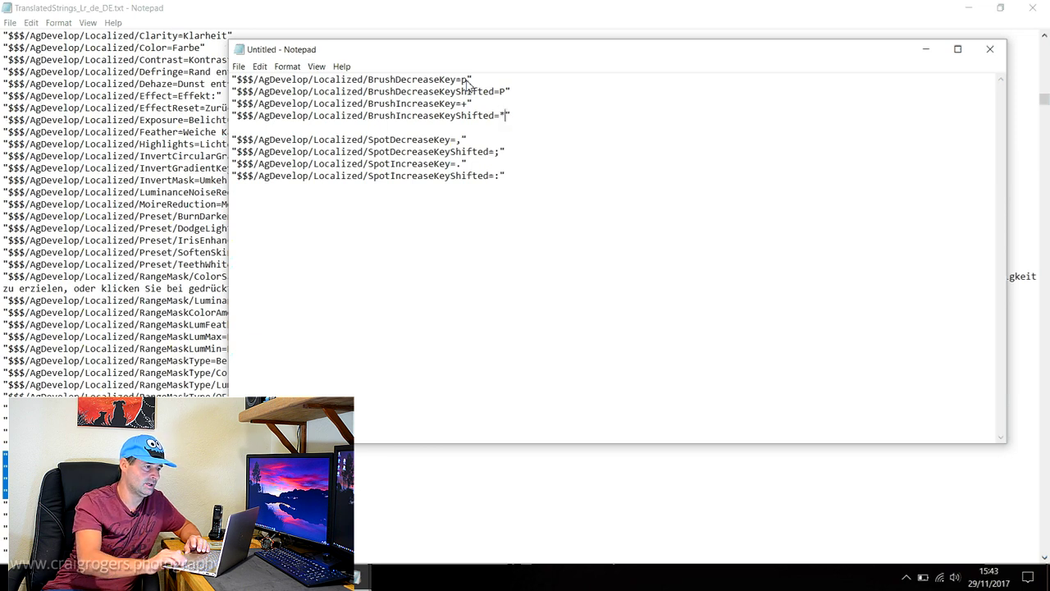
key(Down)
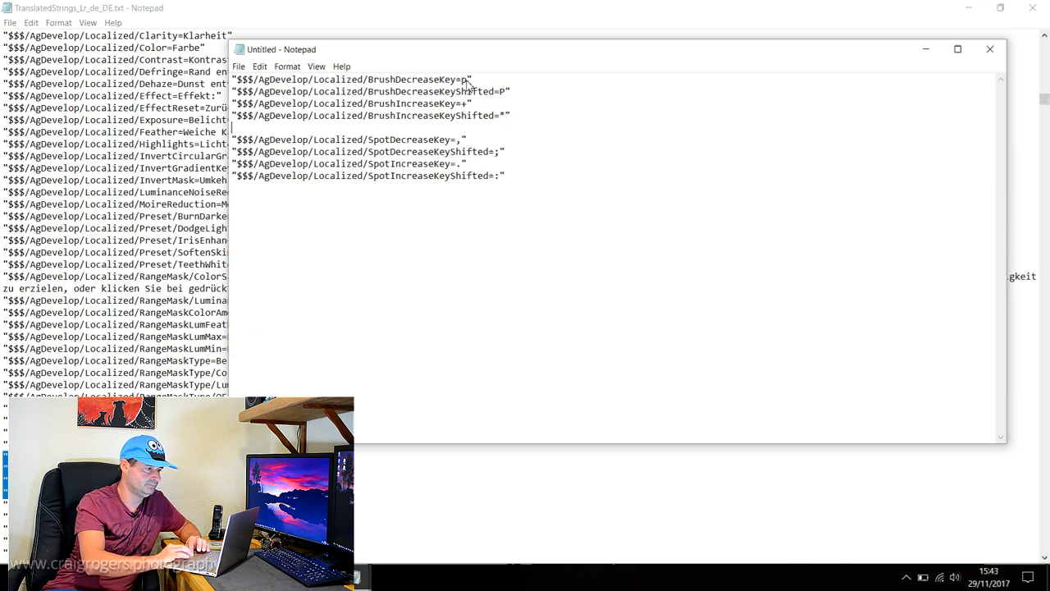
- Set SpotDecreaseKey to p, its Shifted key to P, SpotIncreaseKey to + and its Shifted key to *
click(462, 141)
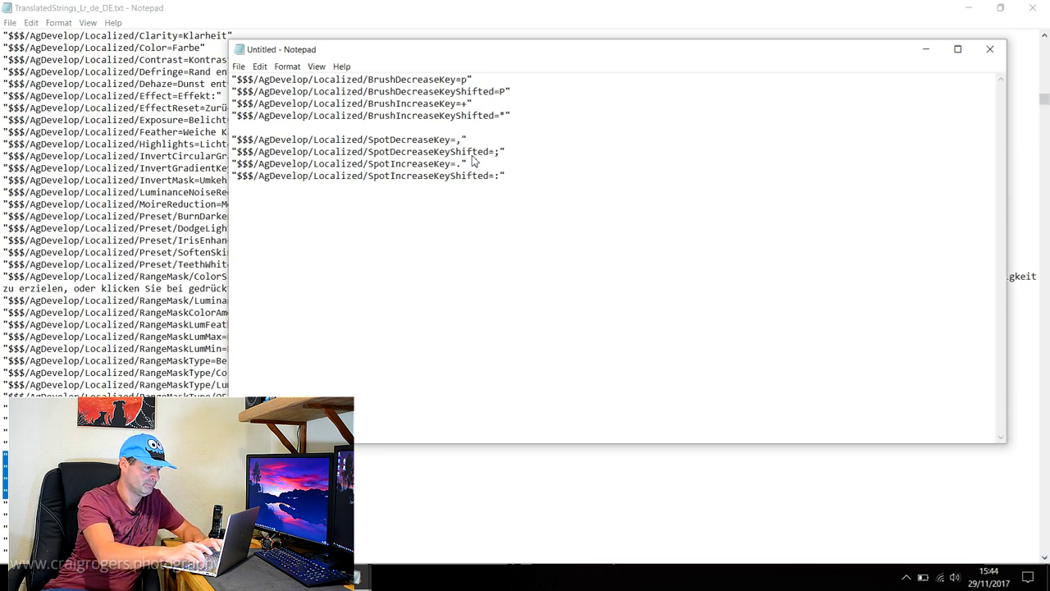
key(BackSpace)
text(p)
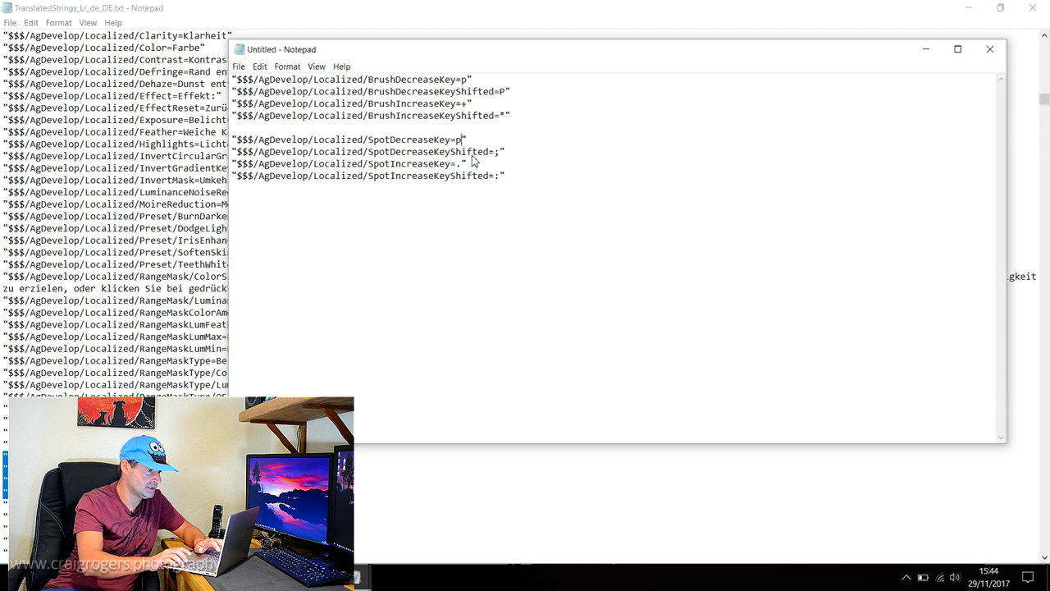
click(500, 152)
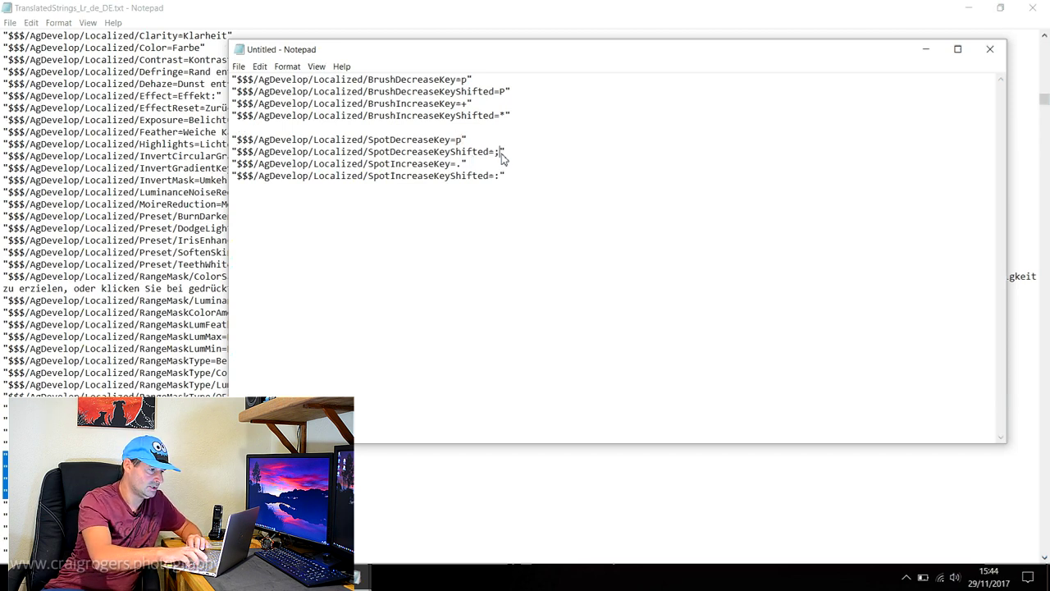
key(BackSpace)
text(P)
key(Down)
key(Left)
key(BackSpace)
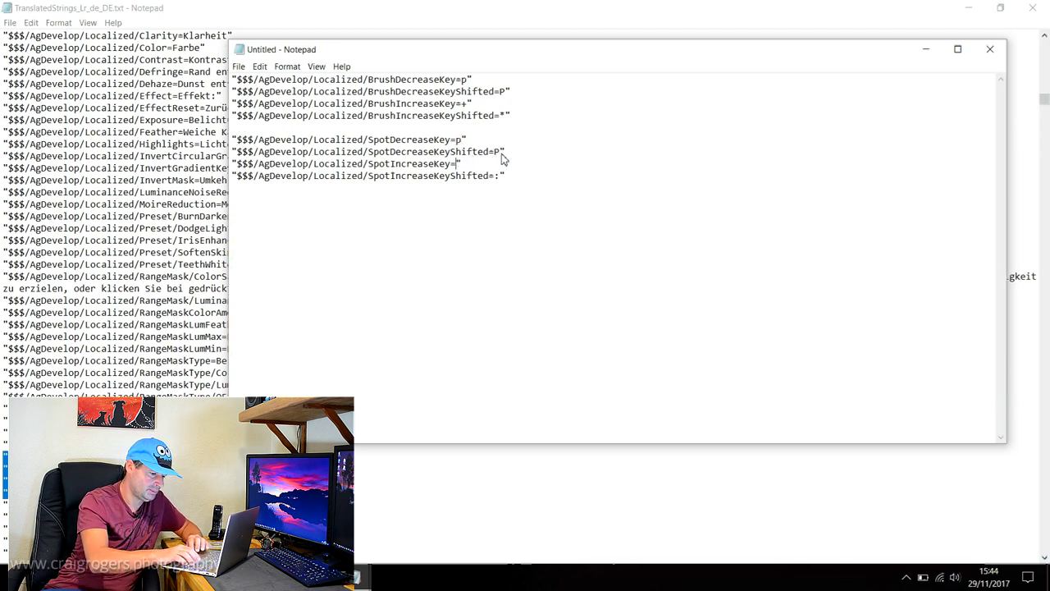
text(+)
key(Down)
key(Right)
key(Right)
key(Right)
key(Right)
key(Right)
key(Right)
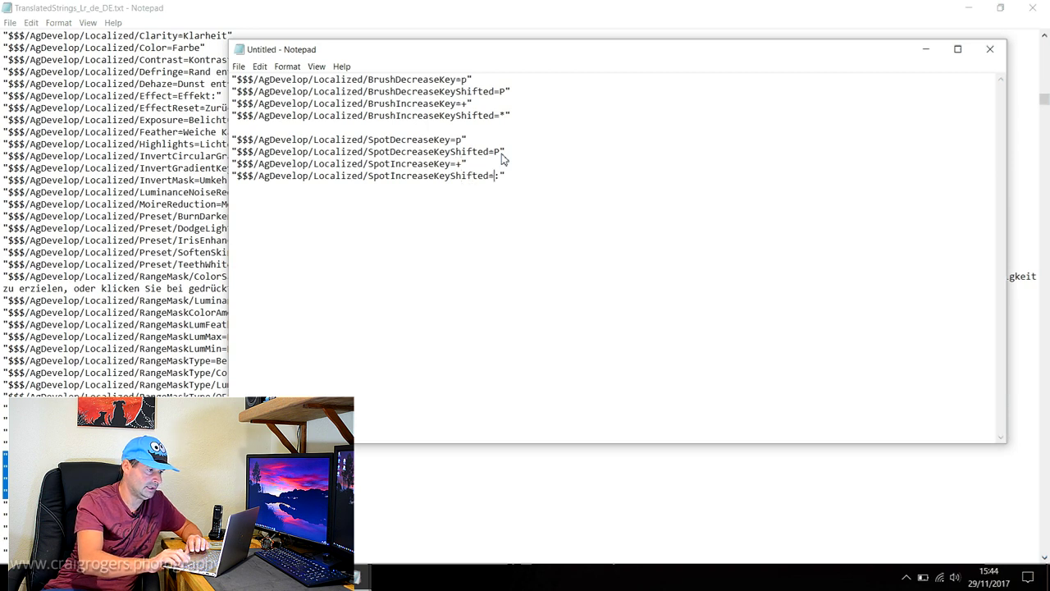
key(Delete)
text(*)
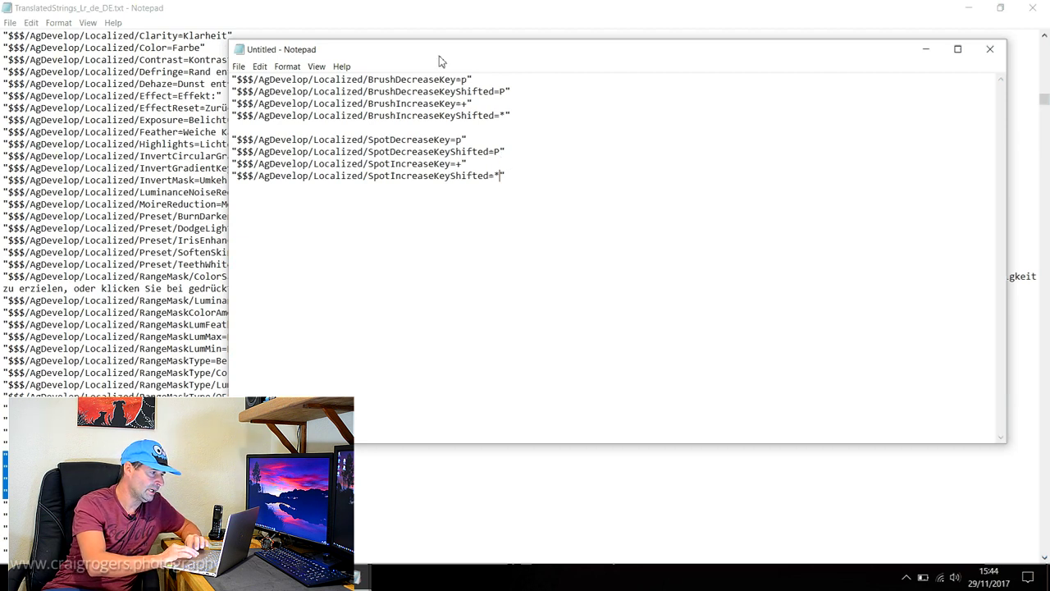
- Start Save As and browse to C:\Program Files\Adobe\Adobe Lightroom Classic CC\Resources\en
click(239, 68)
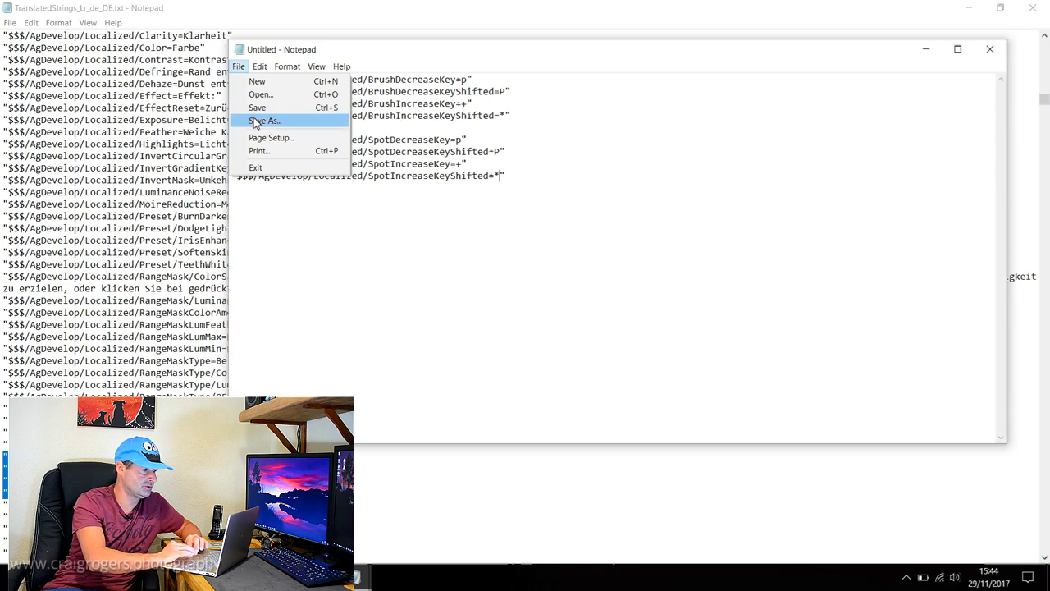
click(255, 122)
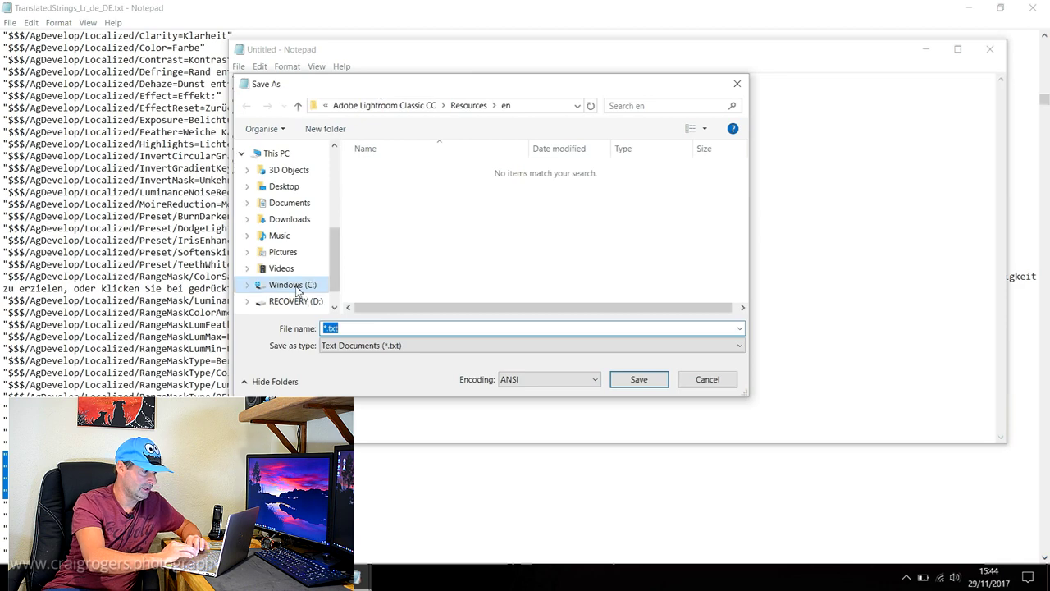
click(297, 288)
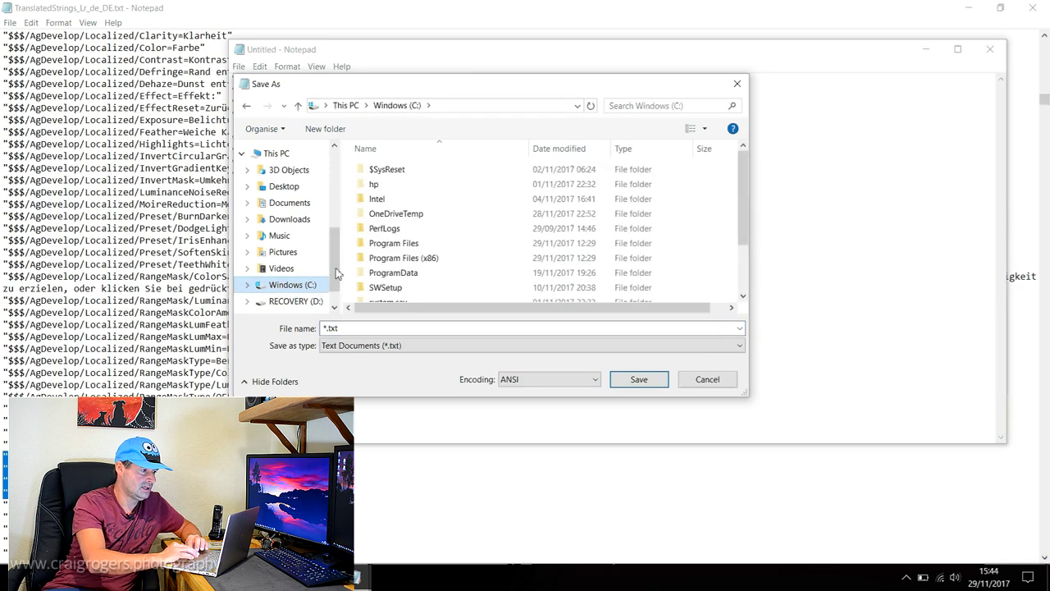
double_click(392, 243)
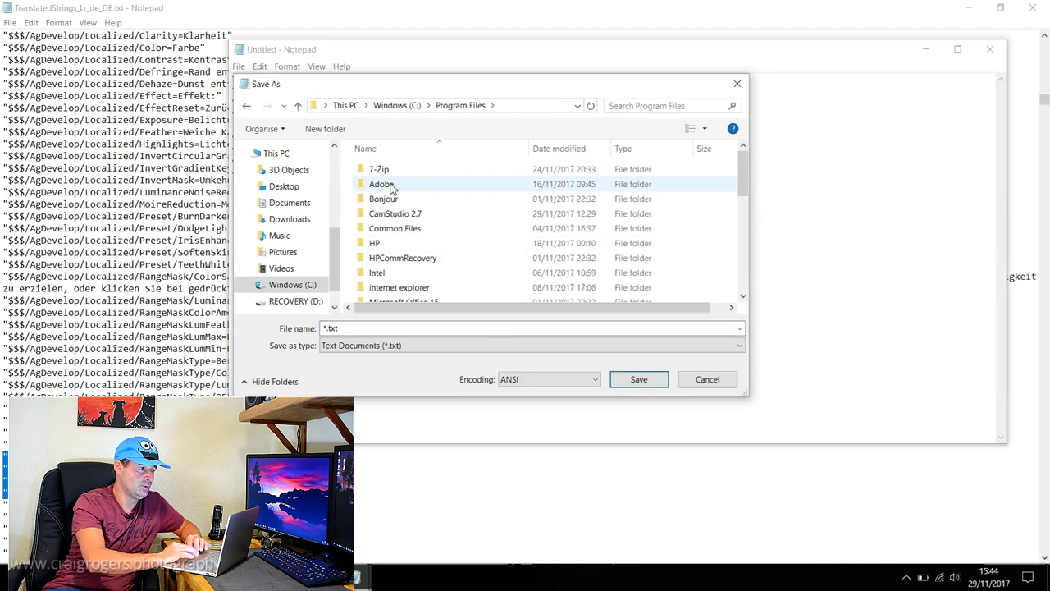
double_click(391, 185)
double_click(391, 188)
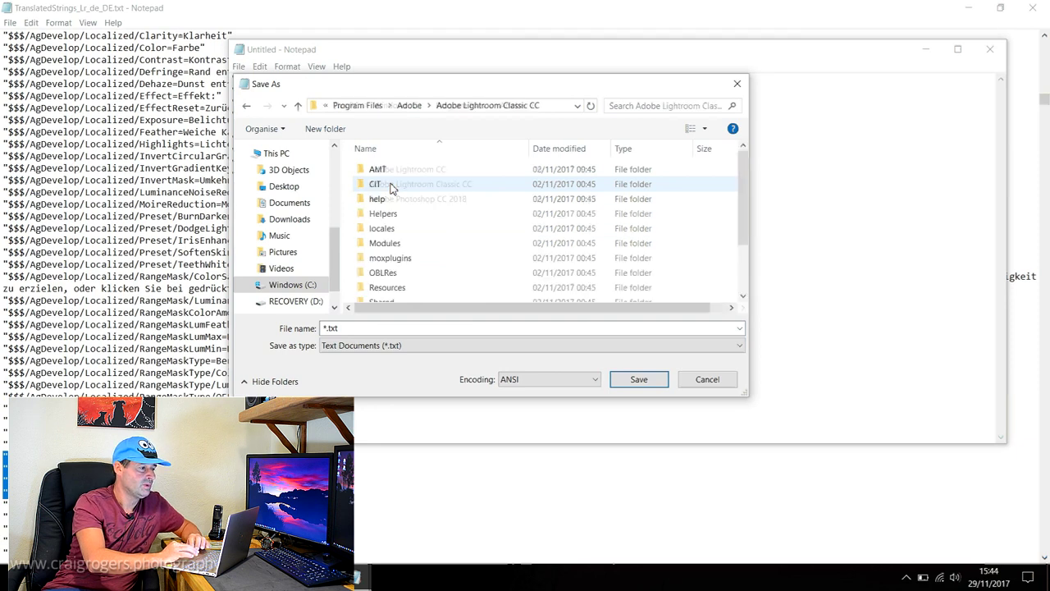
double_click(399, 287)
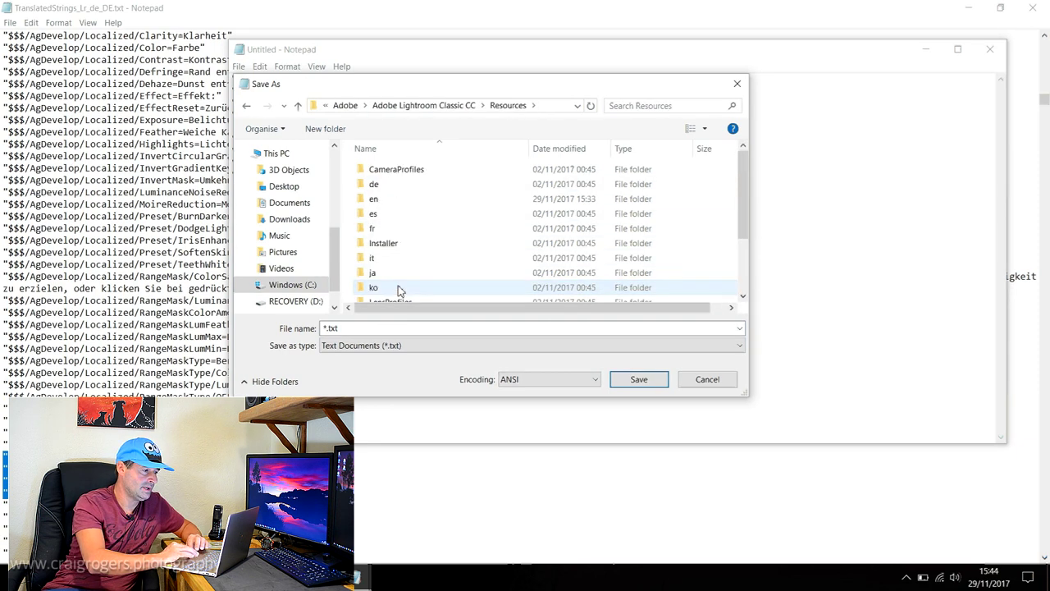
double_click(374, 200)
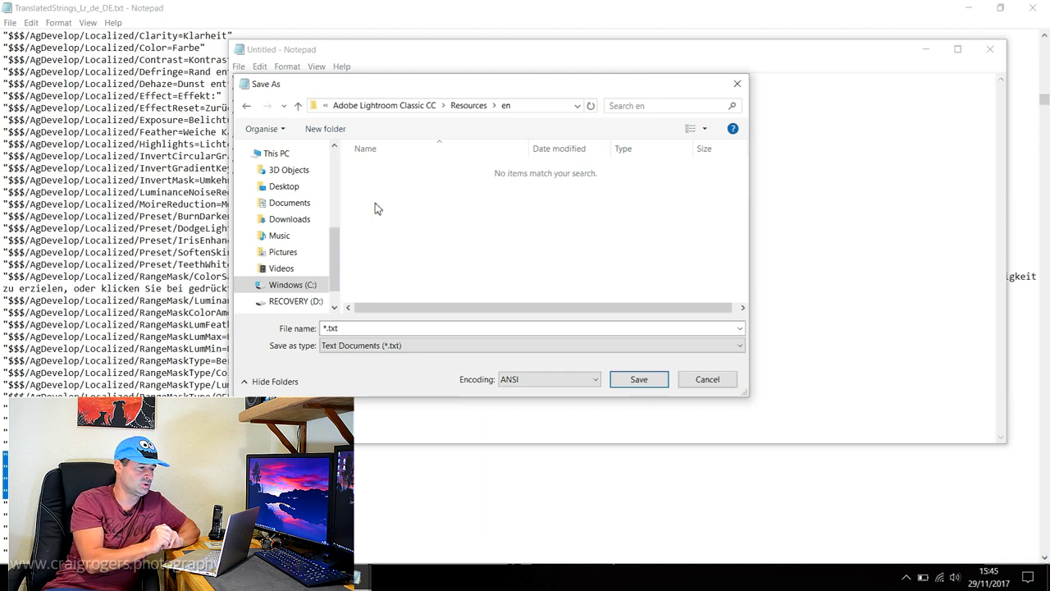
- Save the file as TranslatedStrings_LR_en_US.txt in the en folder
click(342, 329)
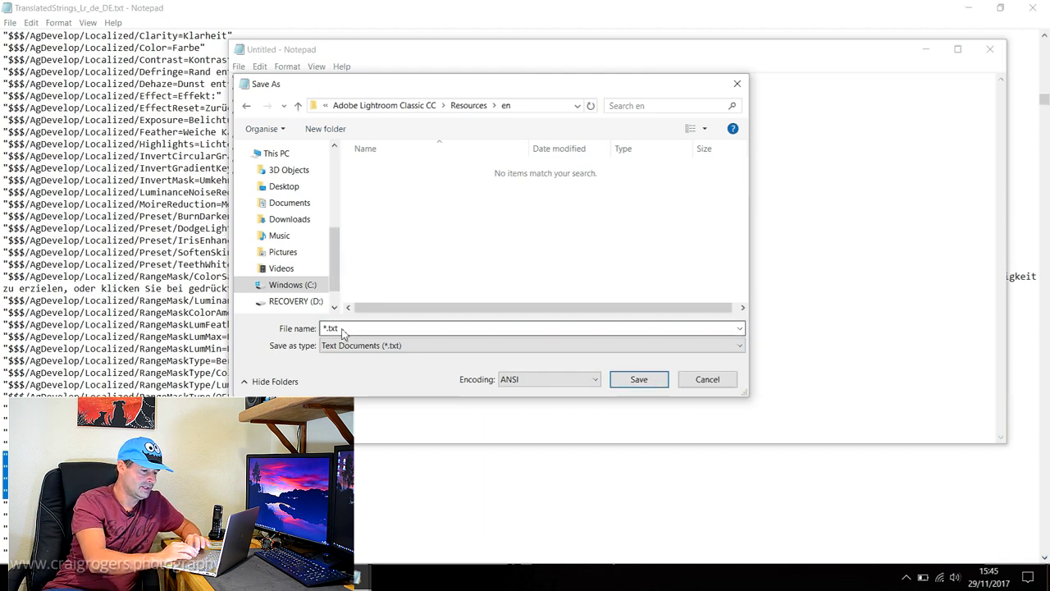
key(ctrl+a)
key(BackSpace)
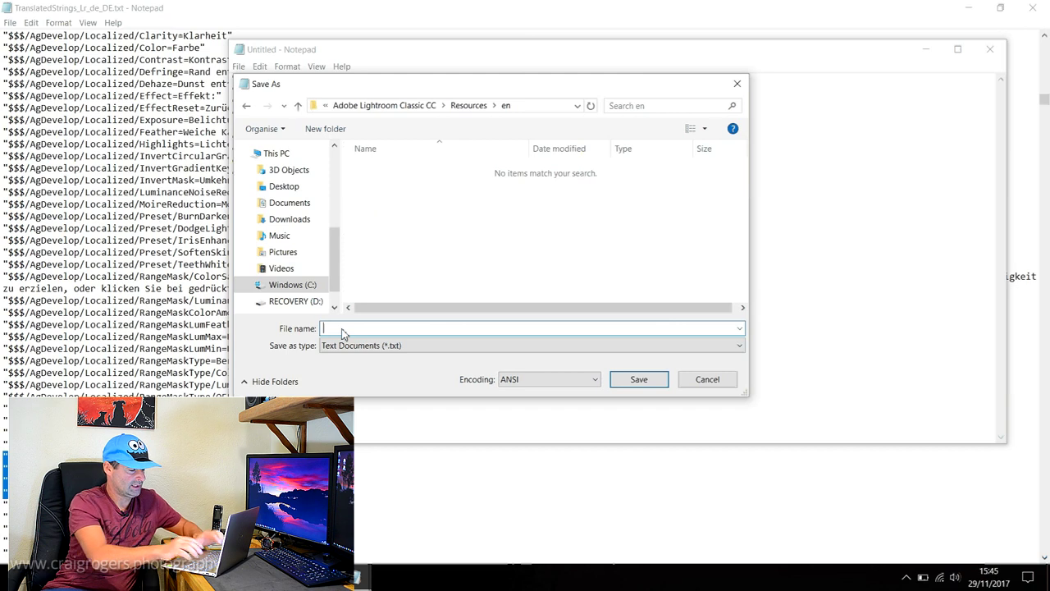
text(Tran)
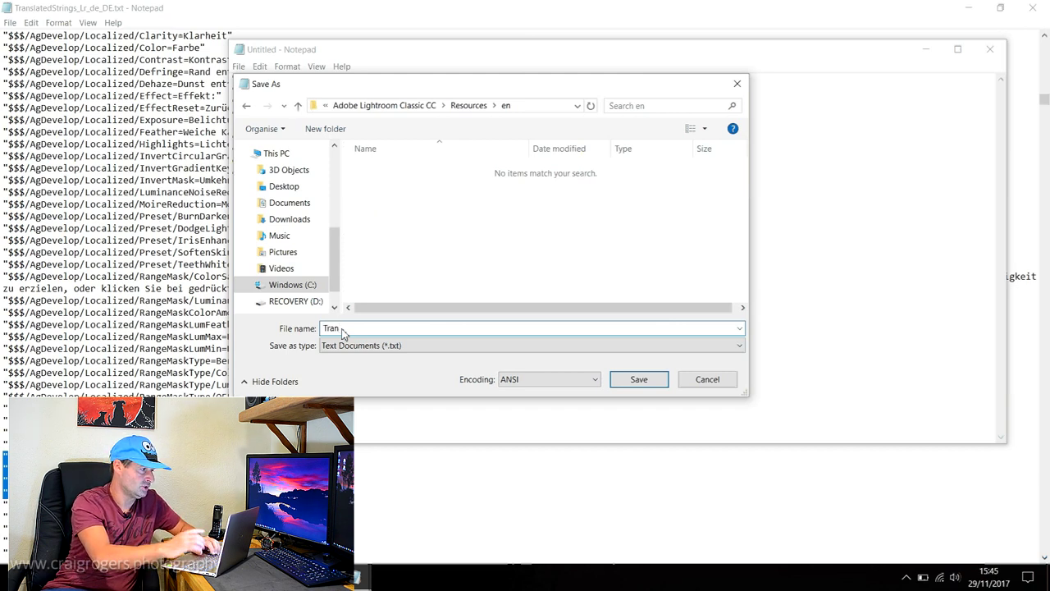
text(slat)
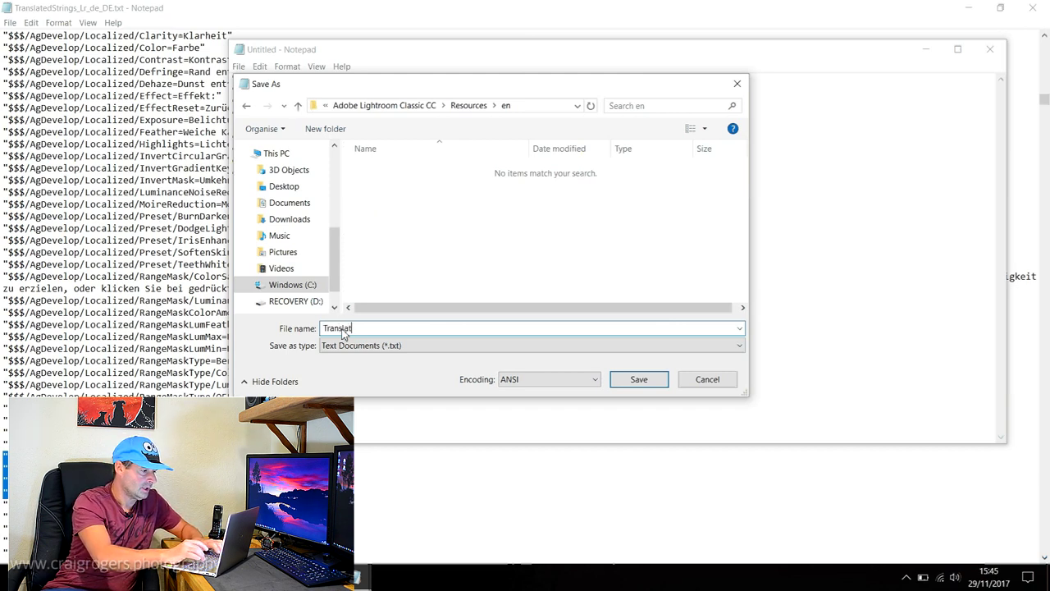
text(edString)
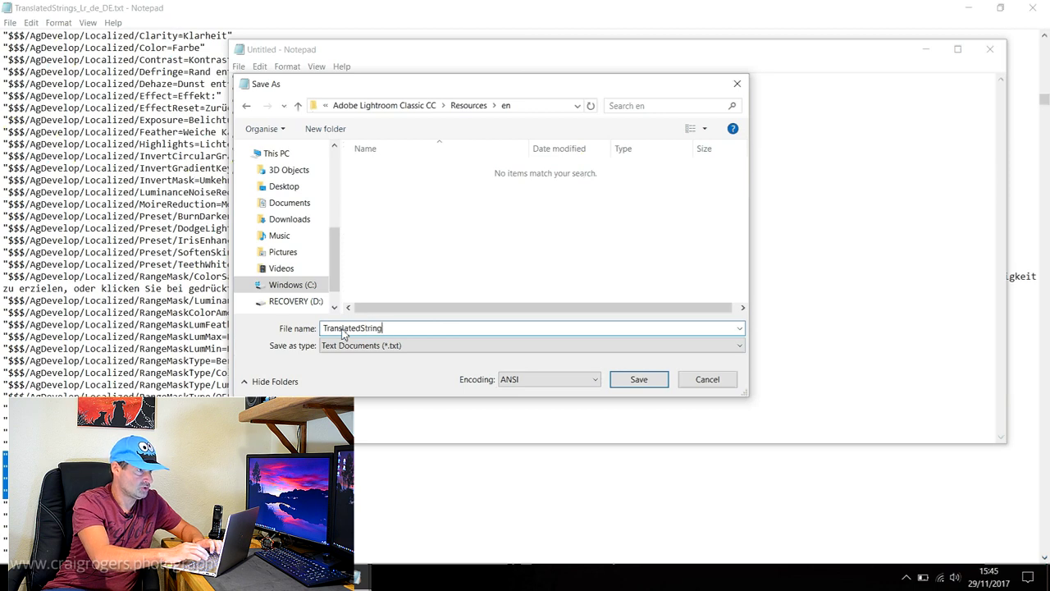
text(s_)
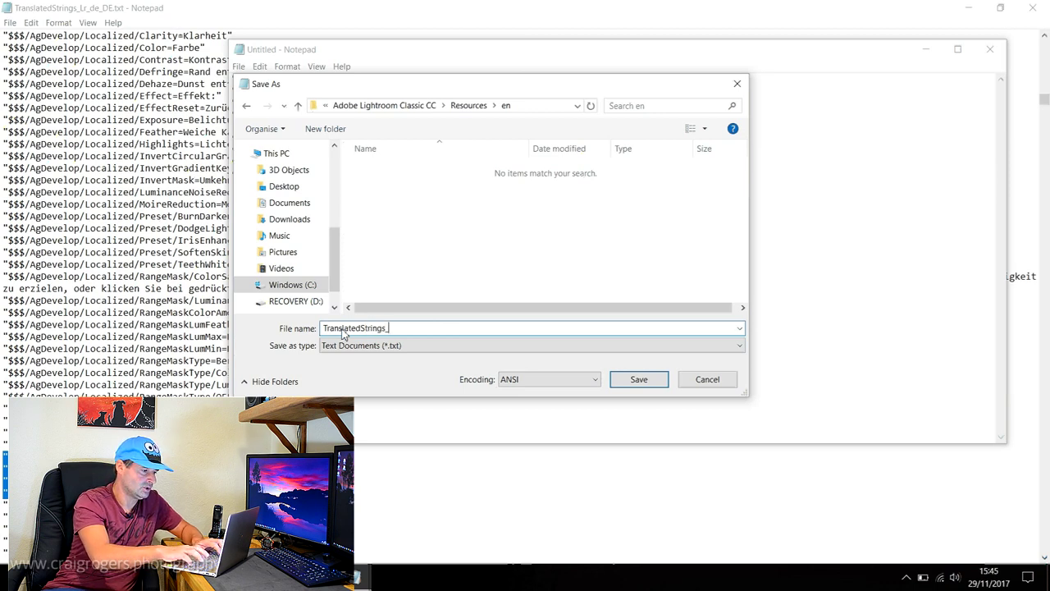
text(LR_)
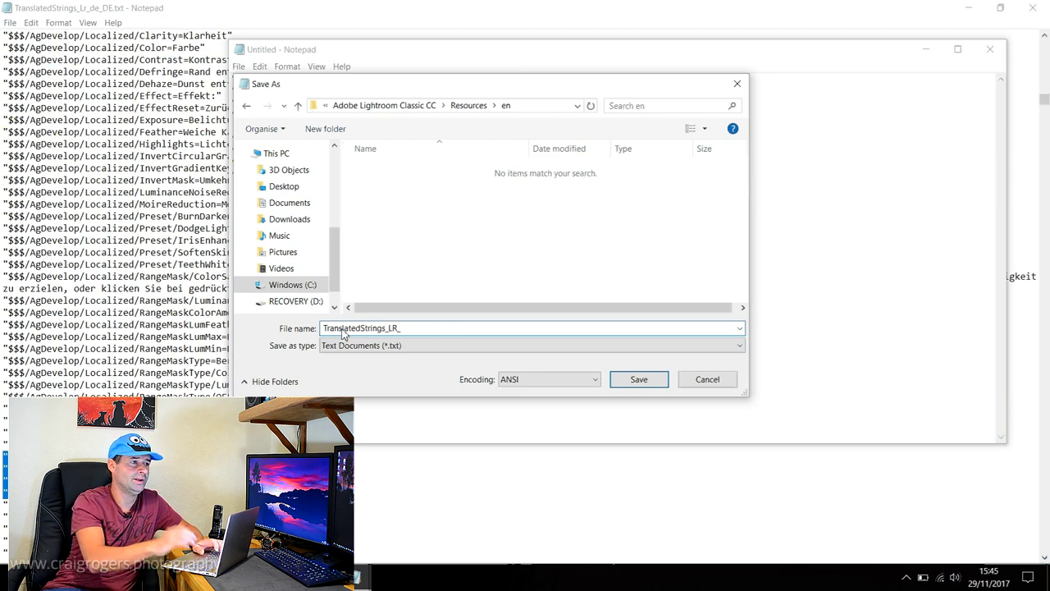
text(e)
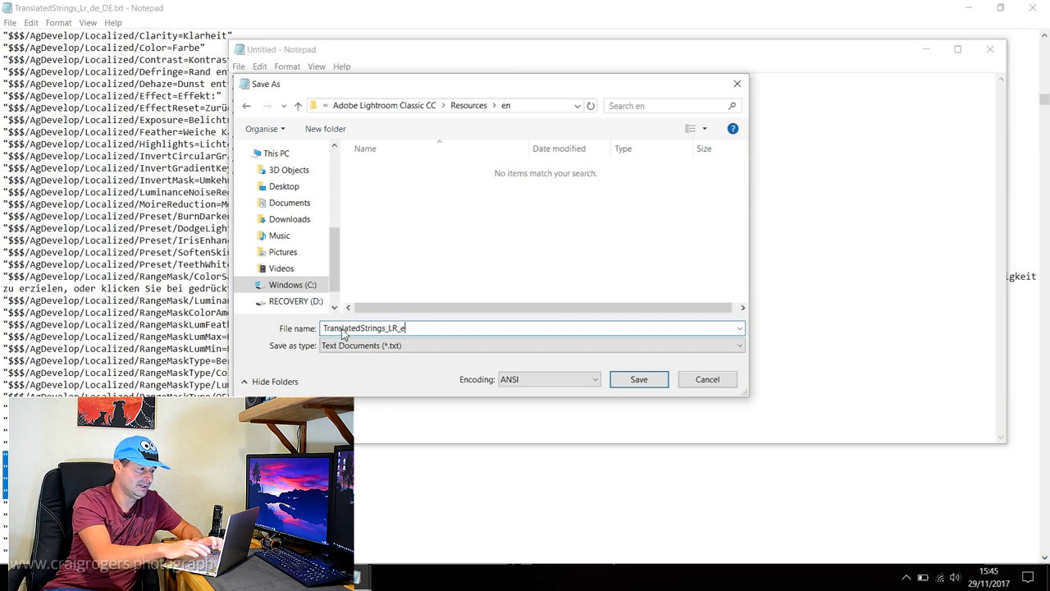
text(n_)
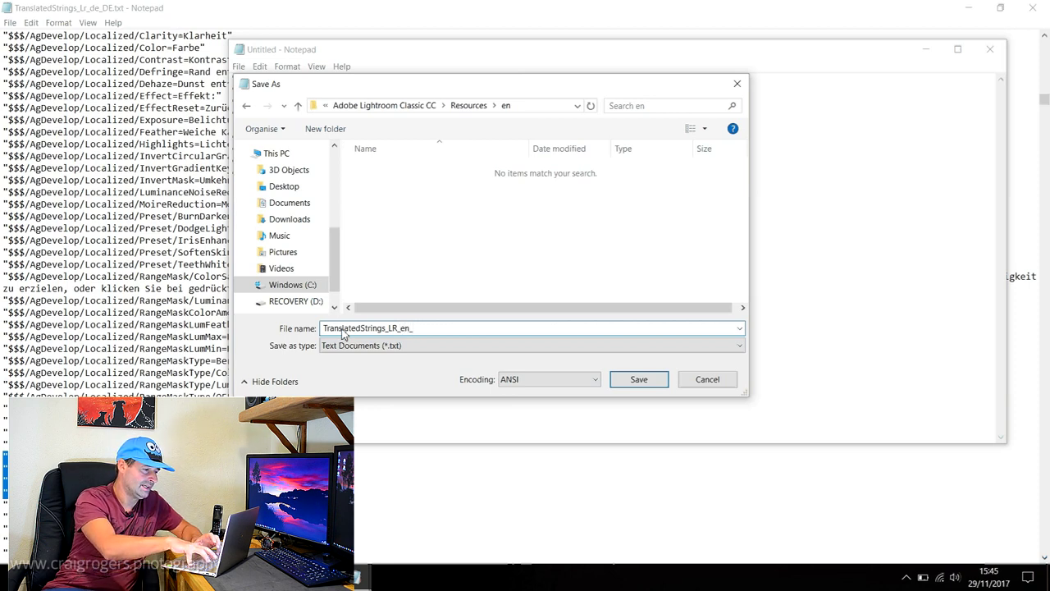
text(US)
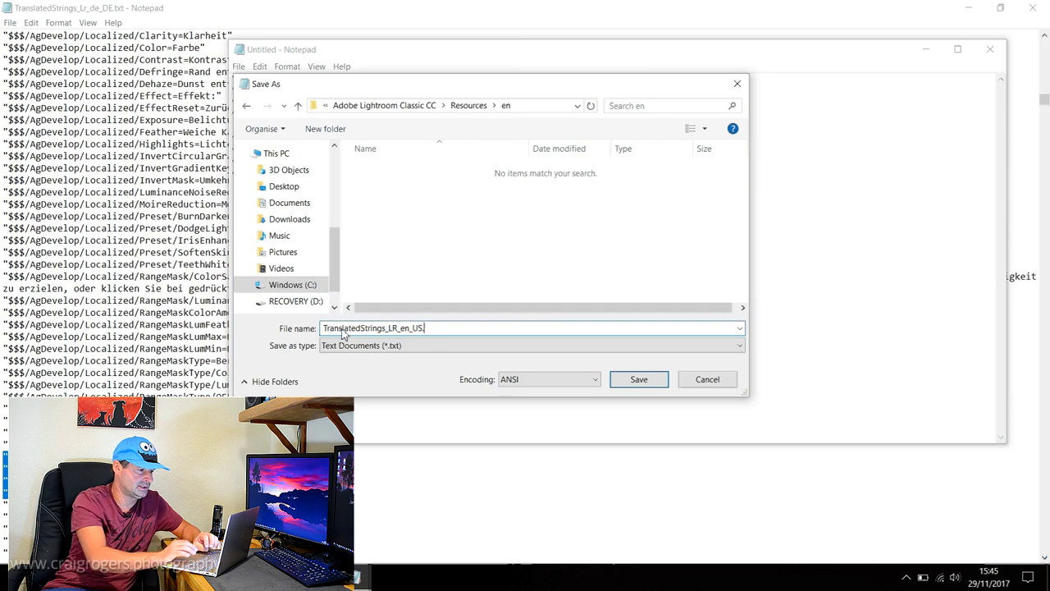
text(.txt)
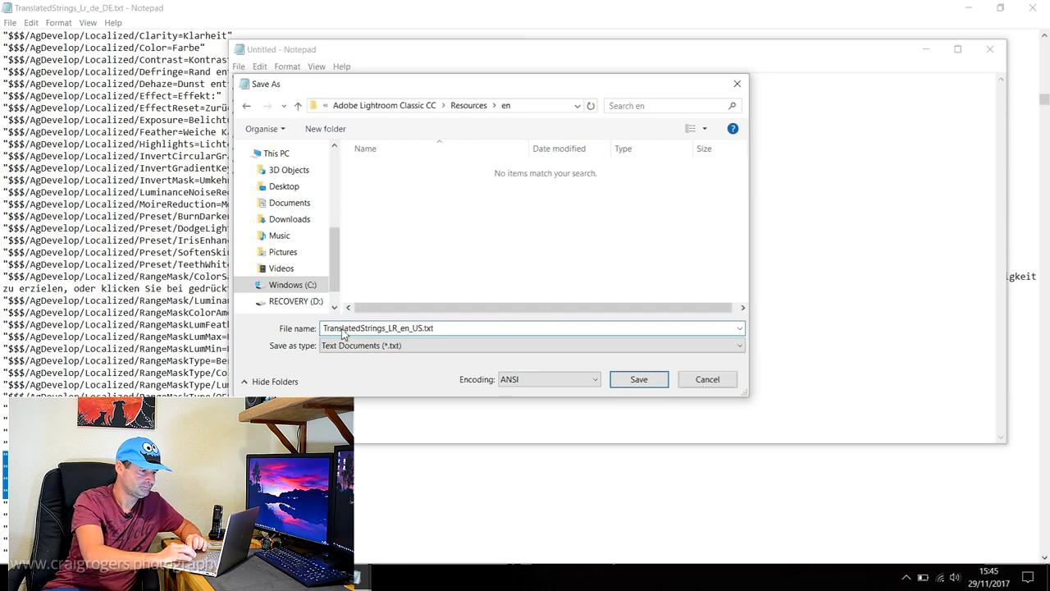
click(633, 384)
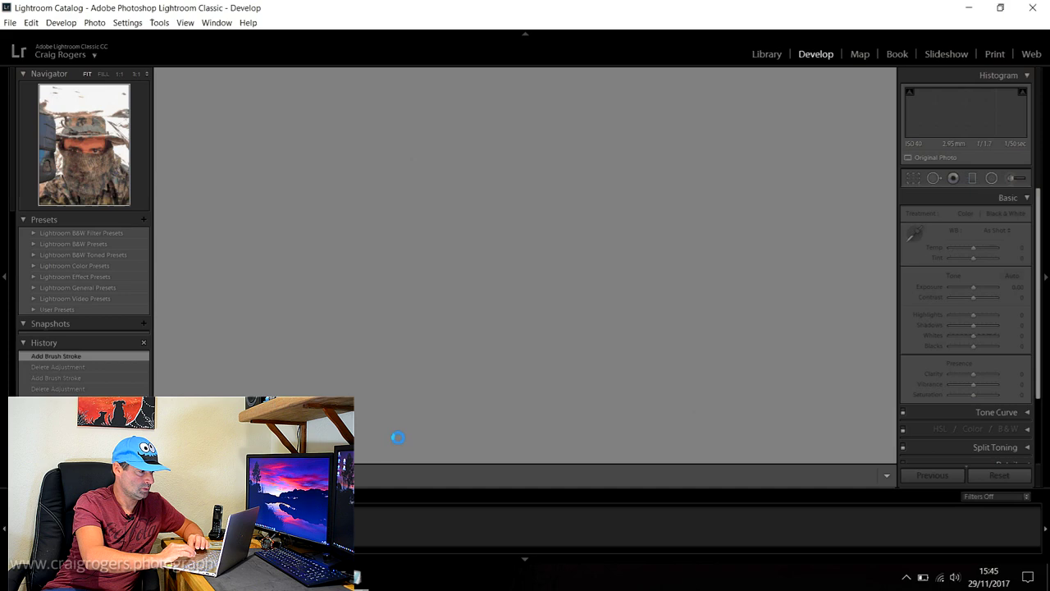
- Open the Adjustment Brush and repeatedly shrink and enlarge its Size with the remapped size keys
click(1010, 179)
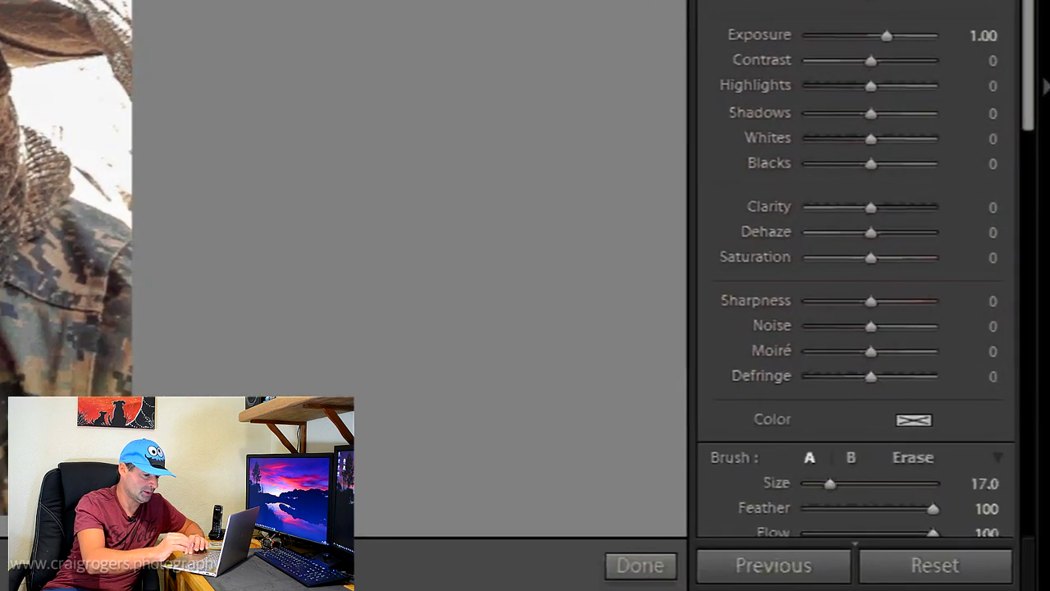
key(bracketleft)
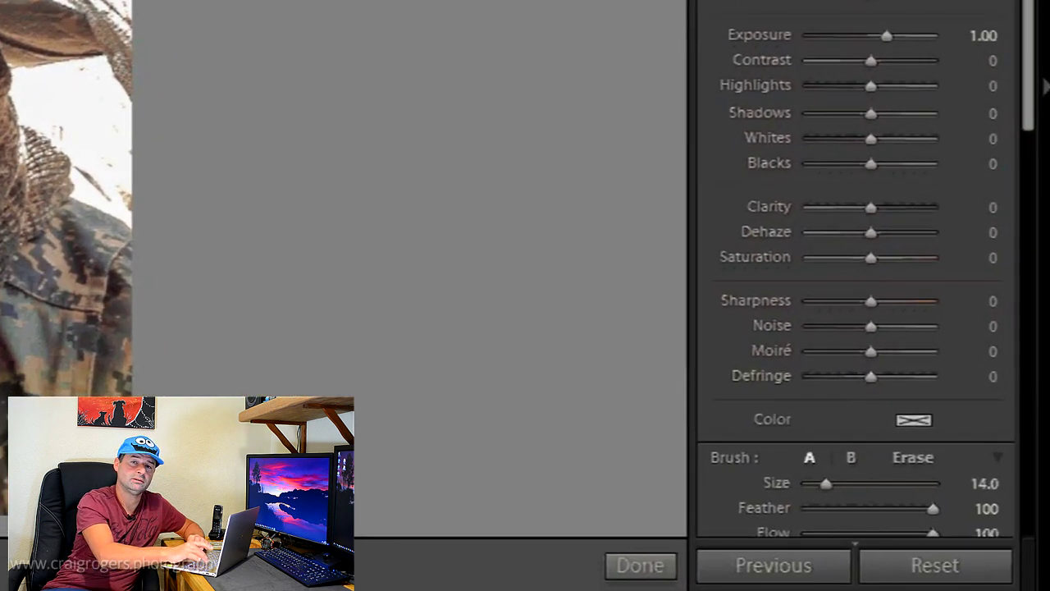
key(bracketleft)
key(bracketleft)
key(bracketleft)
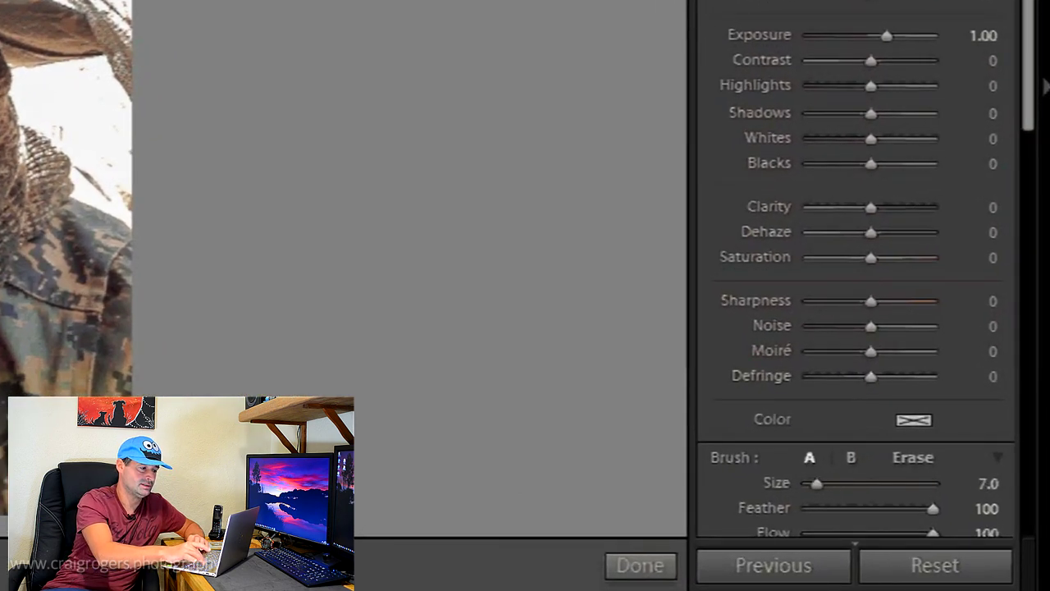
key(bracketright)
key(bracketright)
key(bracketright)
key(bracketright)
key(bracketright)
key(bracketright)
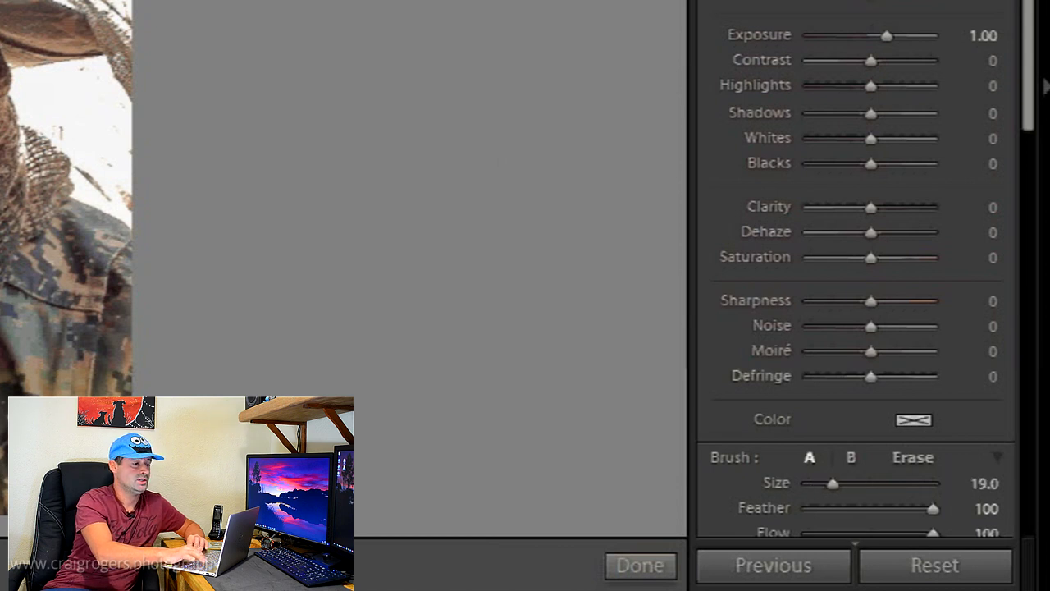
key(bracketleft)
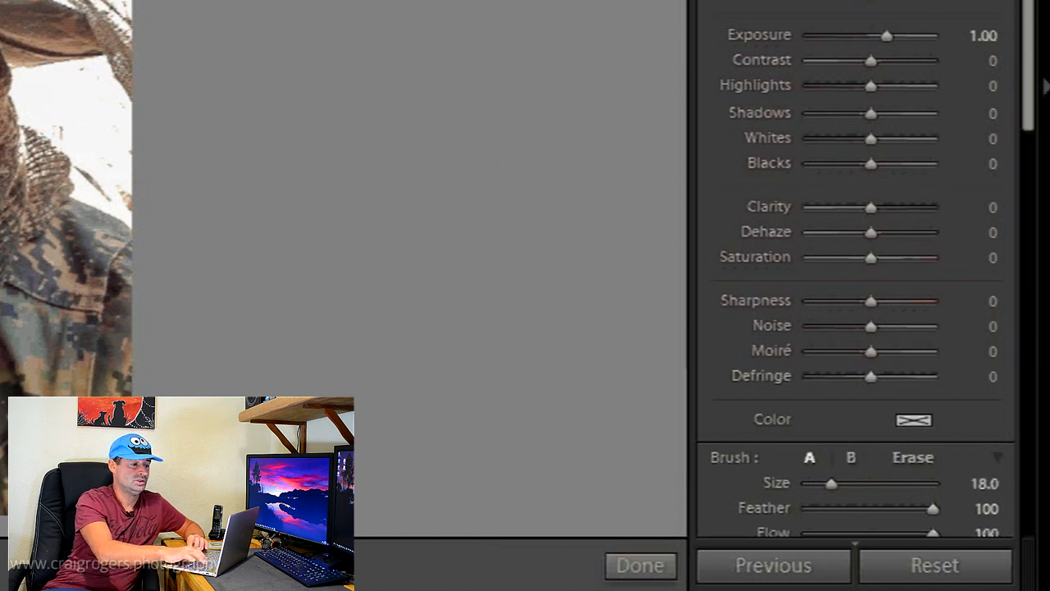
key(bracketleft)
key(bracketleft)
key(bracketleft)
key(bracketleft)
key(bracketleft)
key(bracketleft)
key(bracketleft)
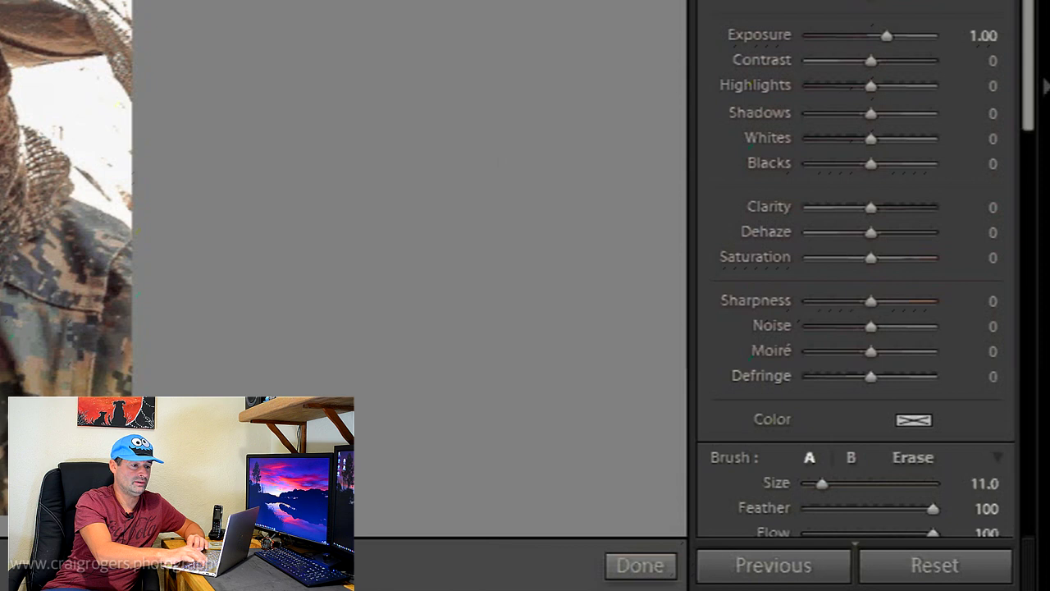
key(bracketright)
key(bracketright)
key(bracketright)
key(bracketleft)
key(bracketleft)
key(bracketleft)
key(bracketleft)
key(bracketleft)
key(bracketleft)
key(bracketleft)
key(bracketleft)
key(bracketleft)
key(bracketleft)
key(bracketleft)
key(bracketleft)
key(bracketleft)
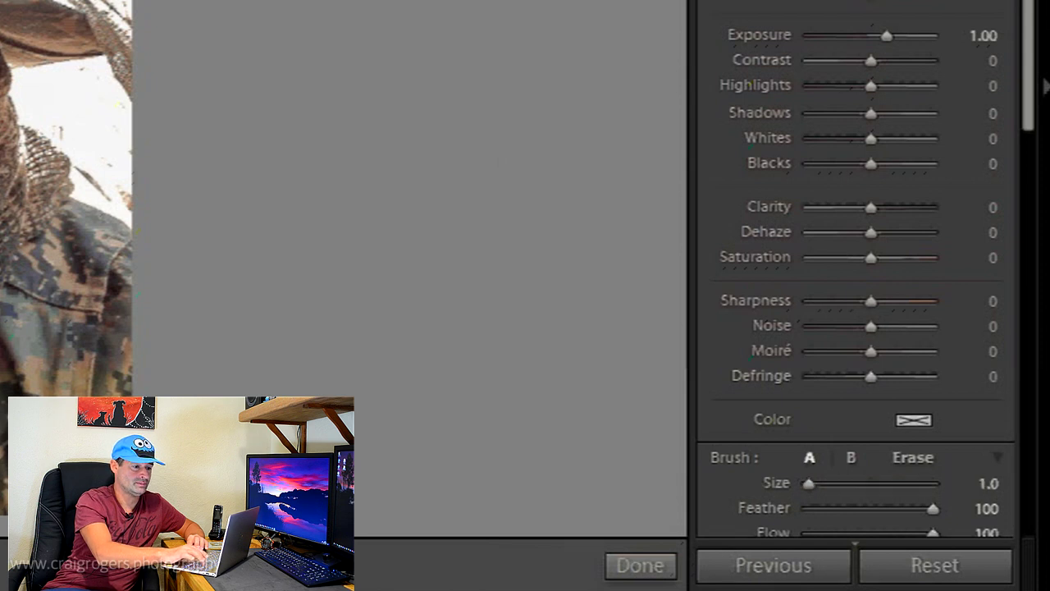
key(bracketright)
key(bracketright)
key(bracketright)
key(bracketright)
key(bracketright)
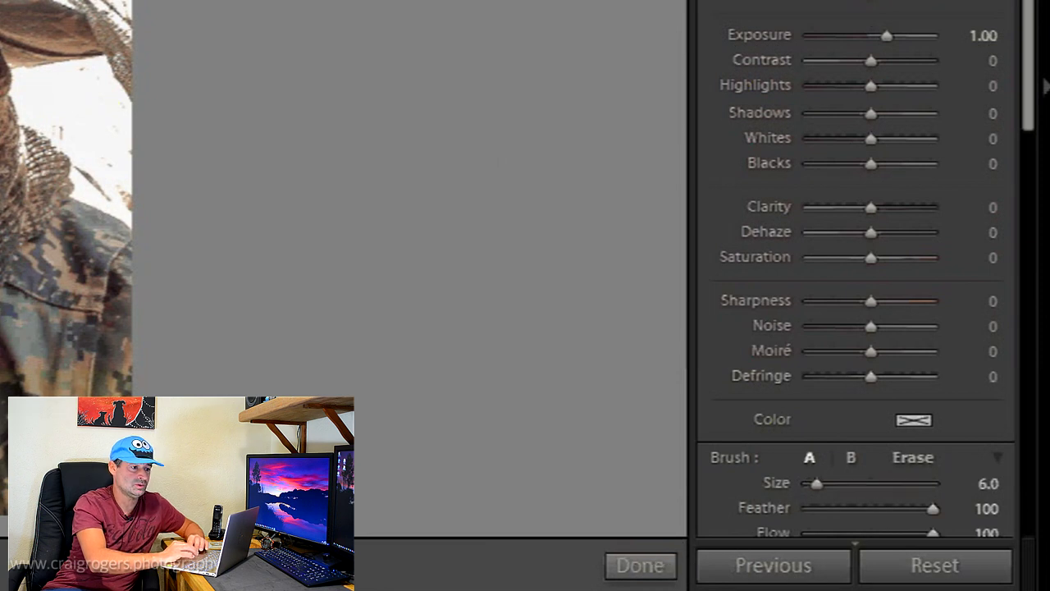
- Resize the Spot Removal brush to 83 by scrolling, then close the tool
click(774, 120)
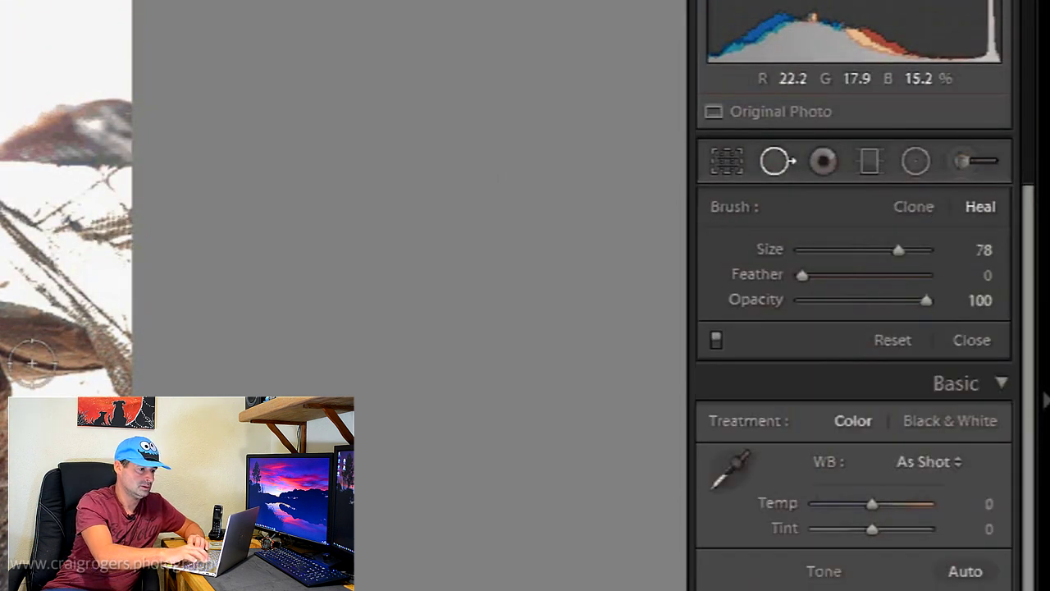
scroll(32, 361, down, 1)
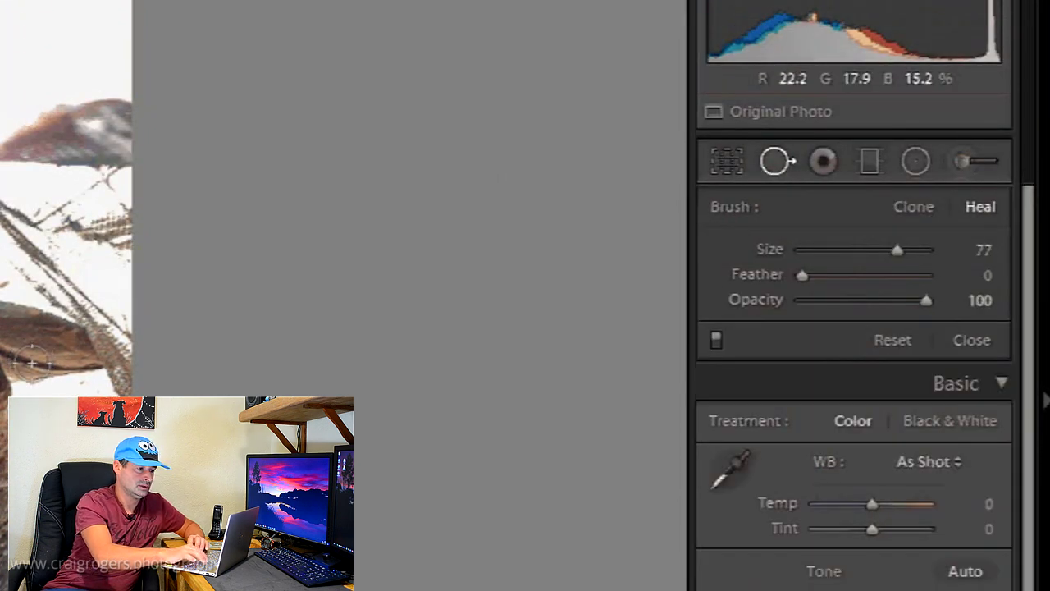
scroll(31, 361, up, 1)
scroll(31, 361, up, 5)
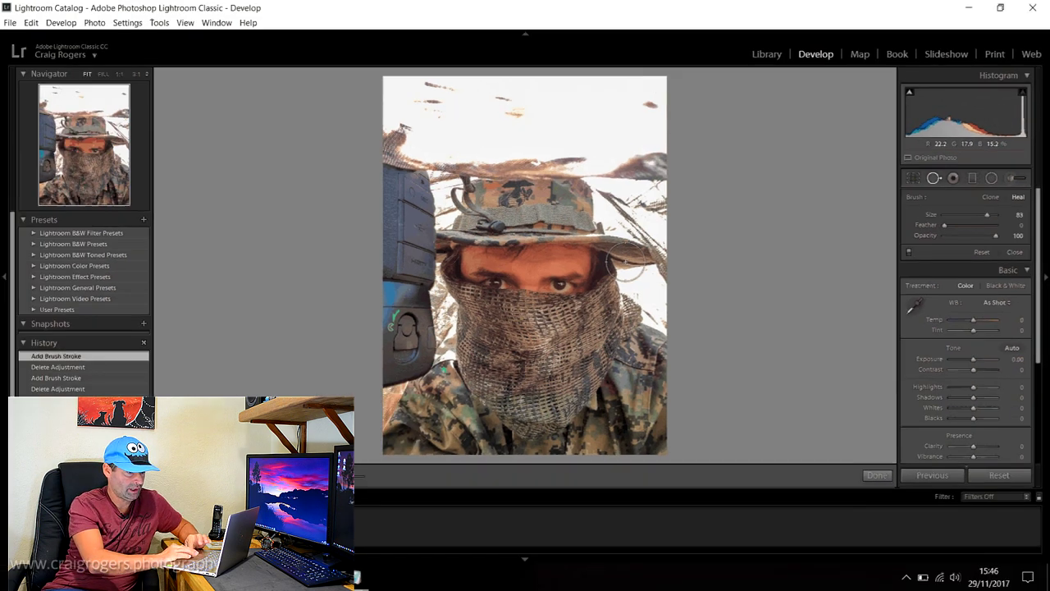
click(874, 474)
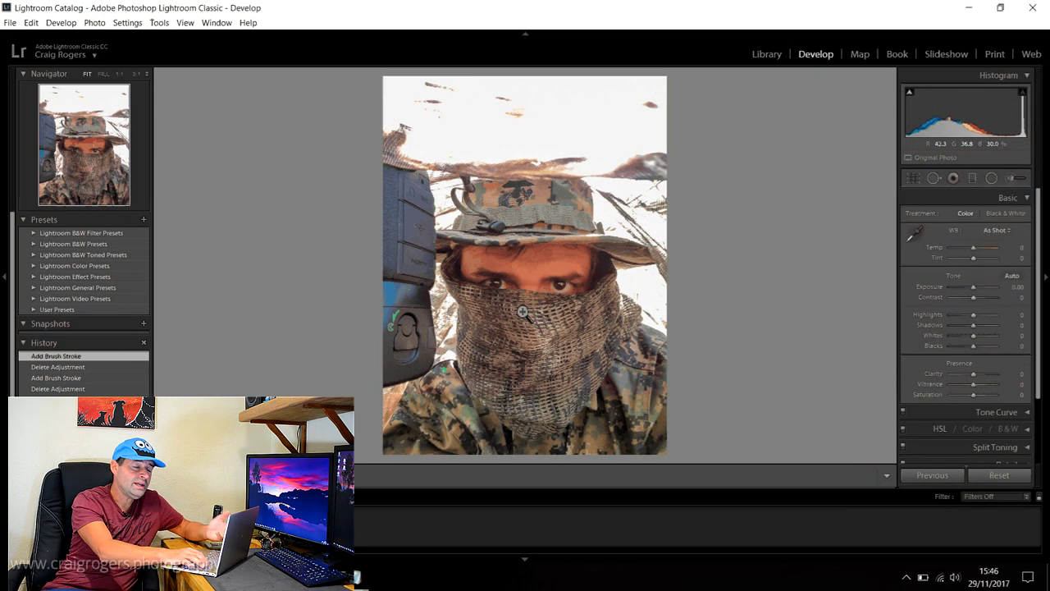
- Flag the photo as a pick, push Contrast up to +100, then undo back to +5
key(p)
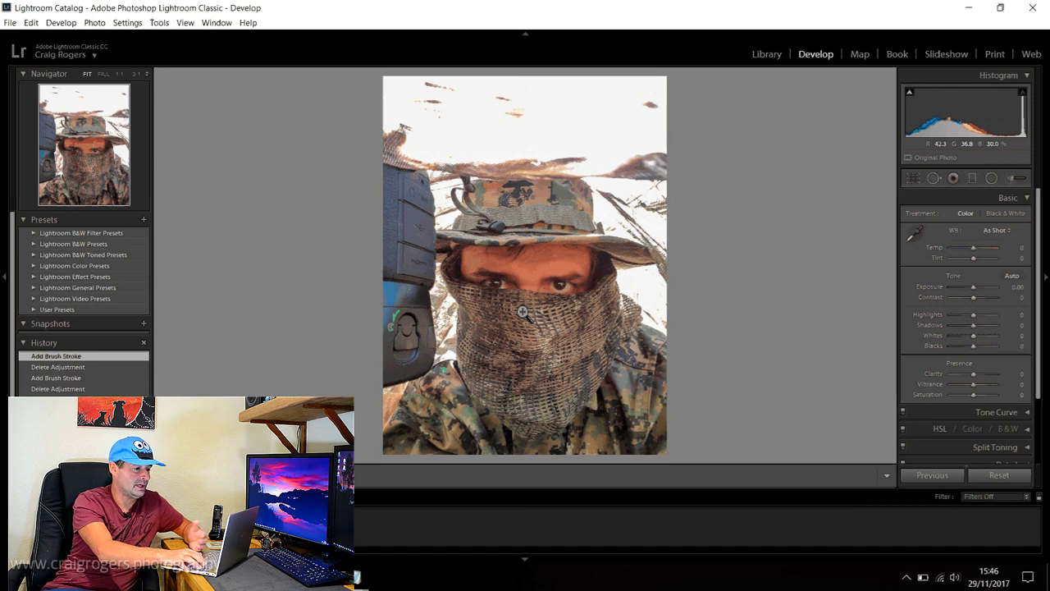
key(equal)
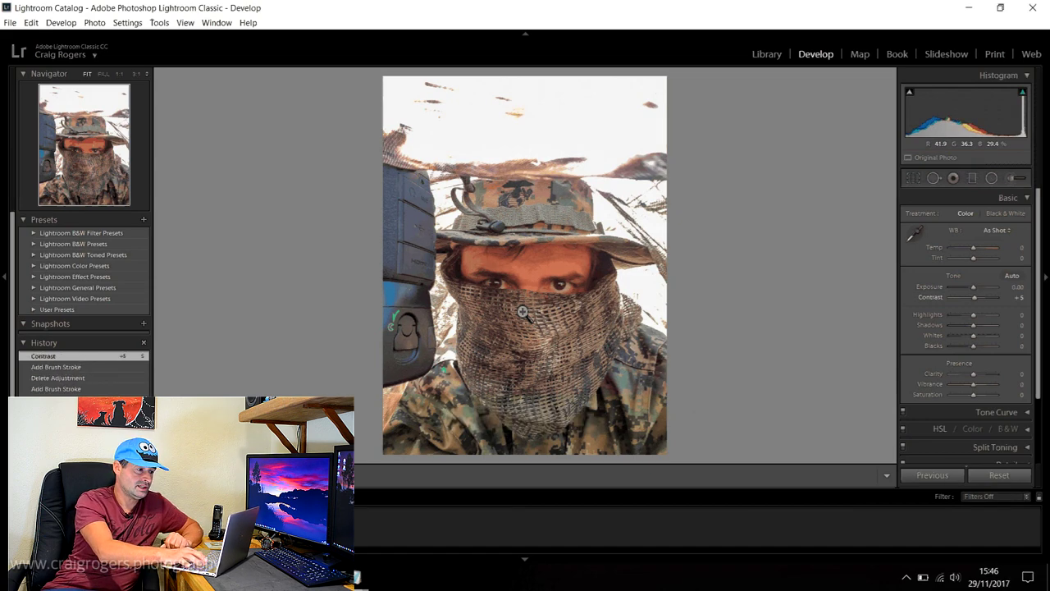
key(shift+equal)
key(equal)
key(shift+equal)
key(shift+equal)
key(shift+equal)
key(shift+equal)
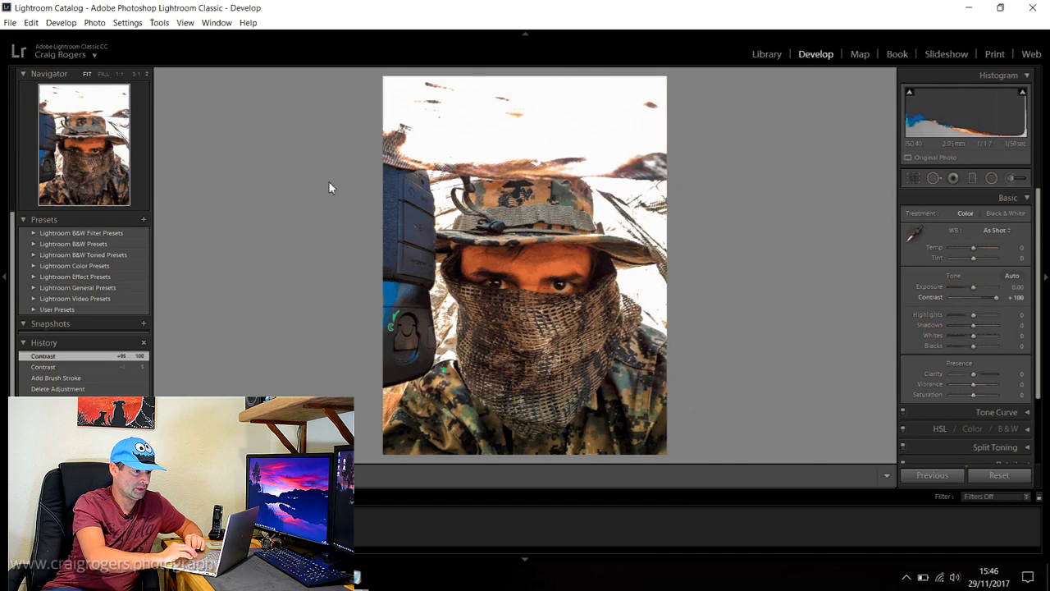
key(ctrl+z)
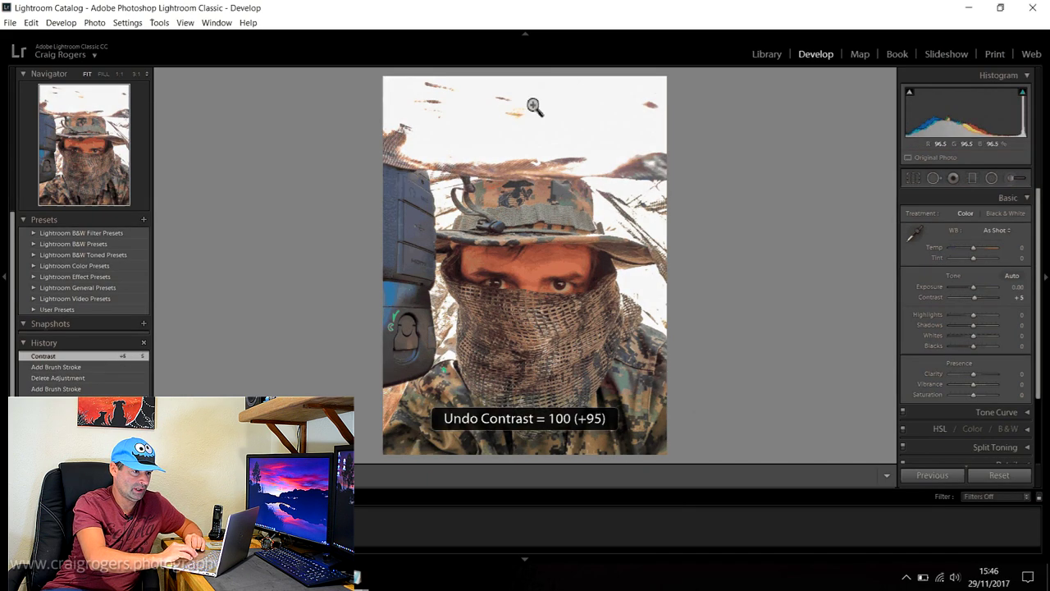
- Reopen the adjustment brush and resize it with the remapped ] and [ keys, ending at Size 59
click(1013, 178)
key(bracketright)
key(bracketright)
key(bracketright)
key(bracketright)
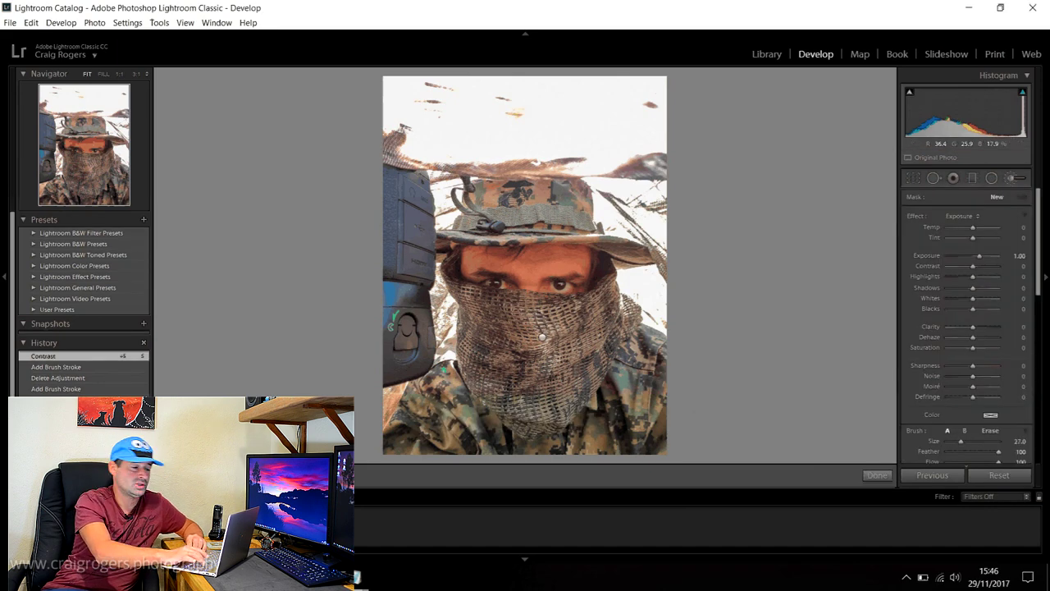
key(bracketright)
key(bracketright)
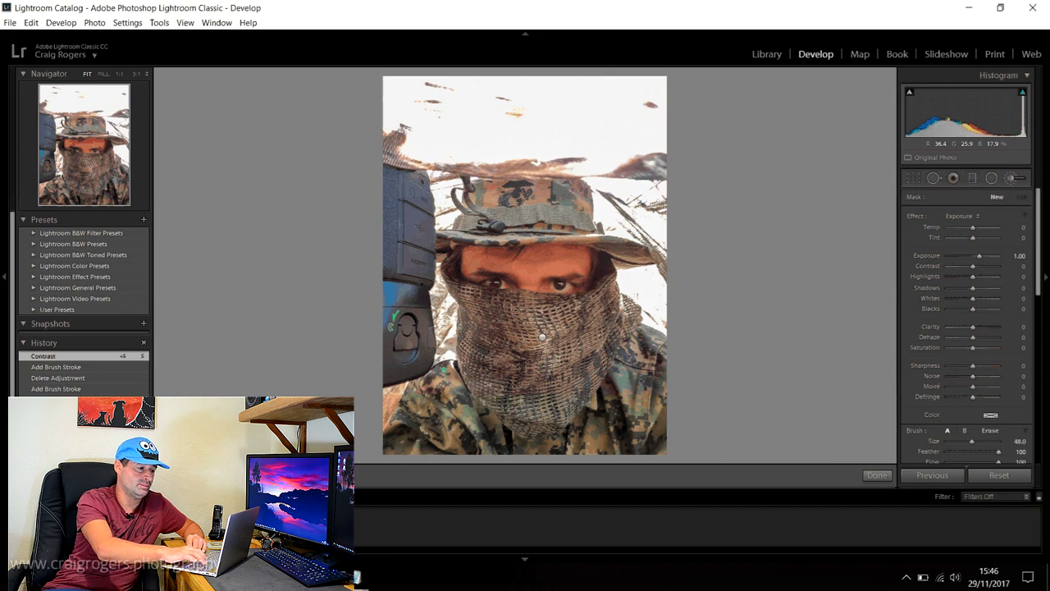
key(bracketleft)
key(bracketleft)
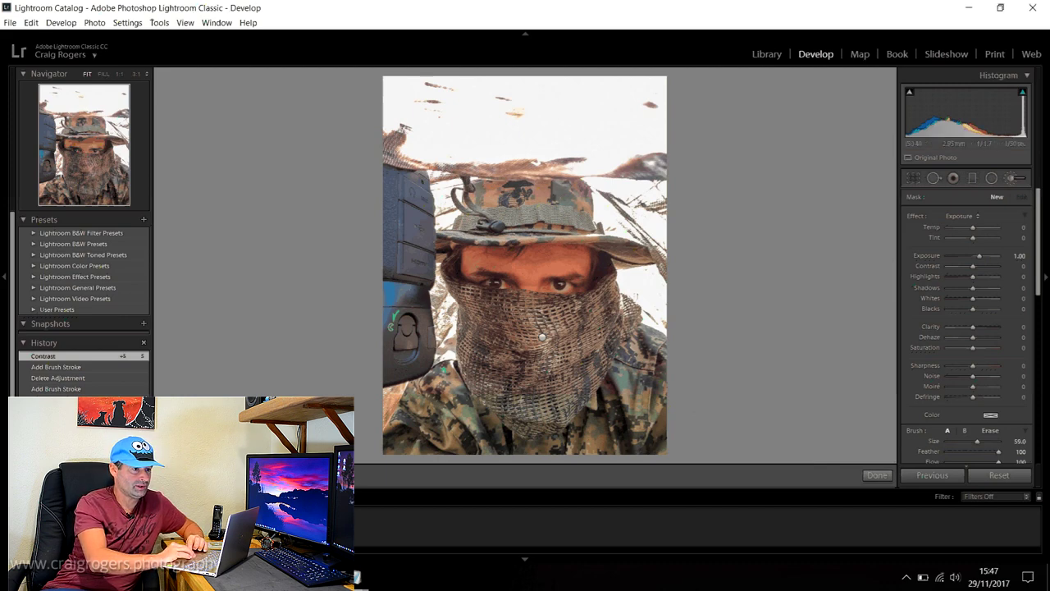
- Close Lightroom and the en_US Notepad file, then delete TranslatedStrings_LR_en_US.txt from Resources\en with admin permission
click(1032, 10)
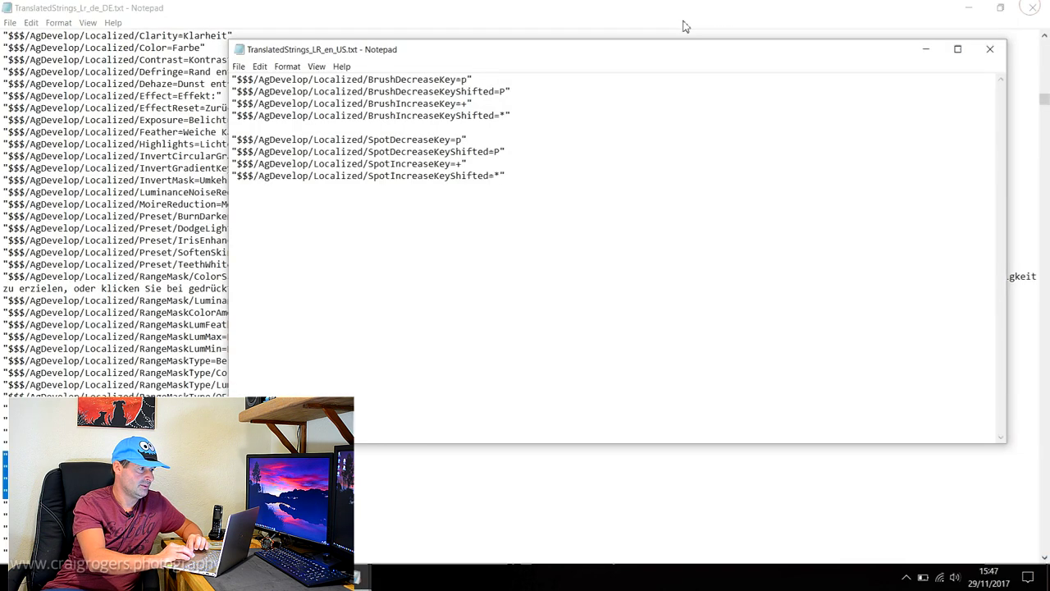
click(988, 51)
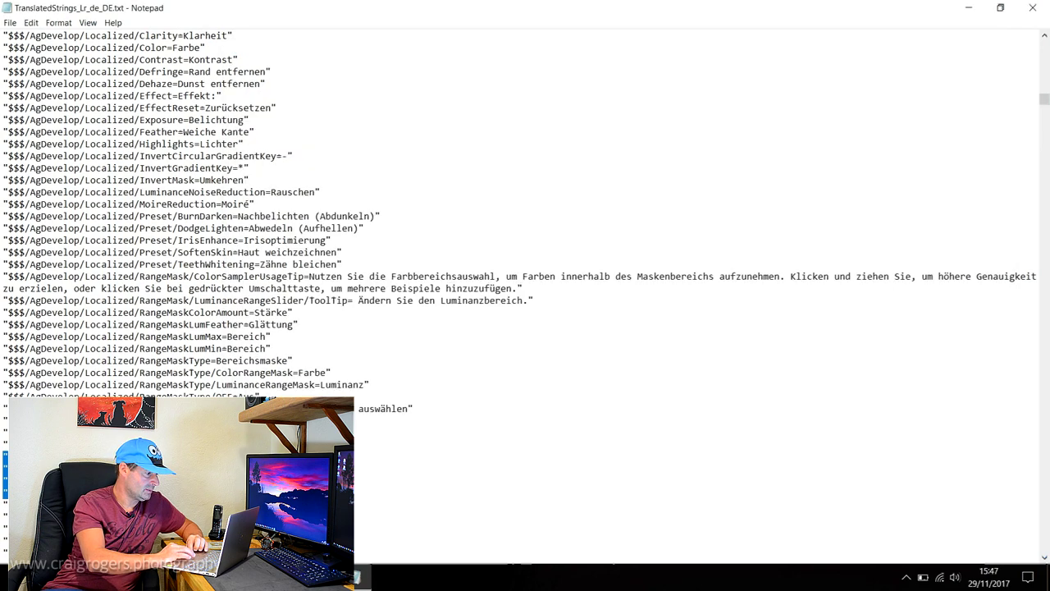
key(alt+Tab)
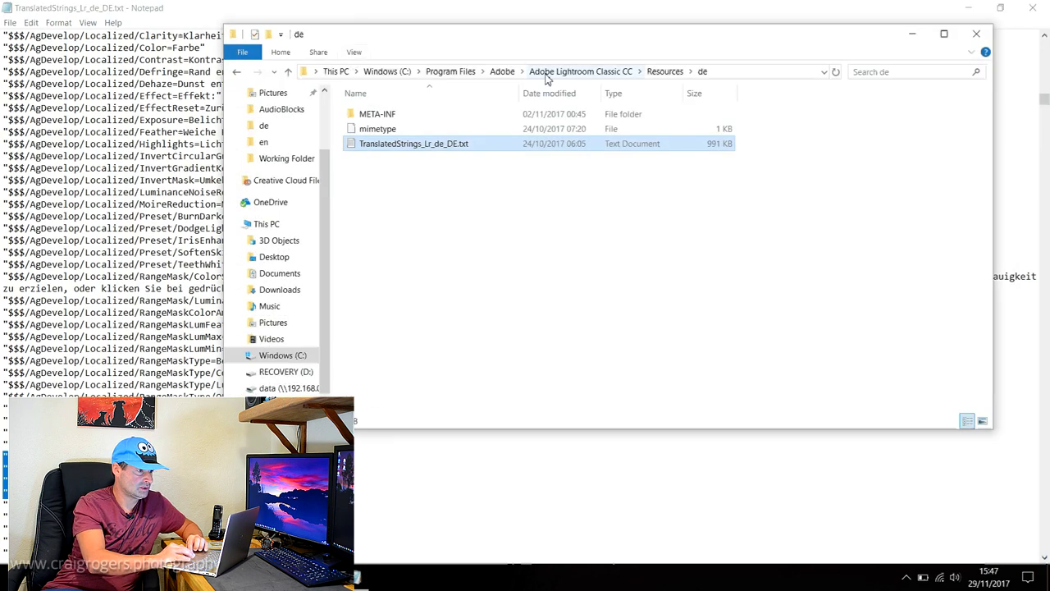
click(664, 71)
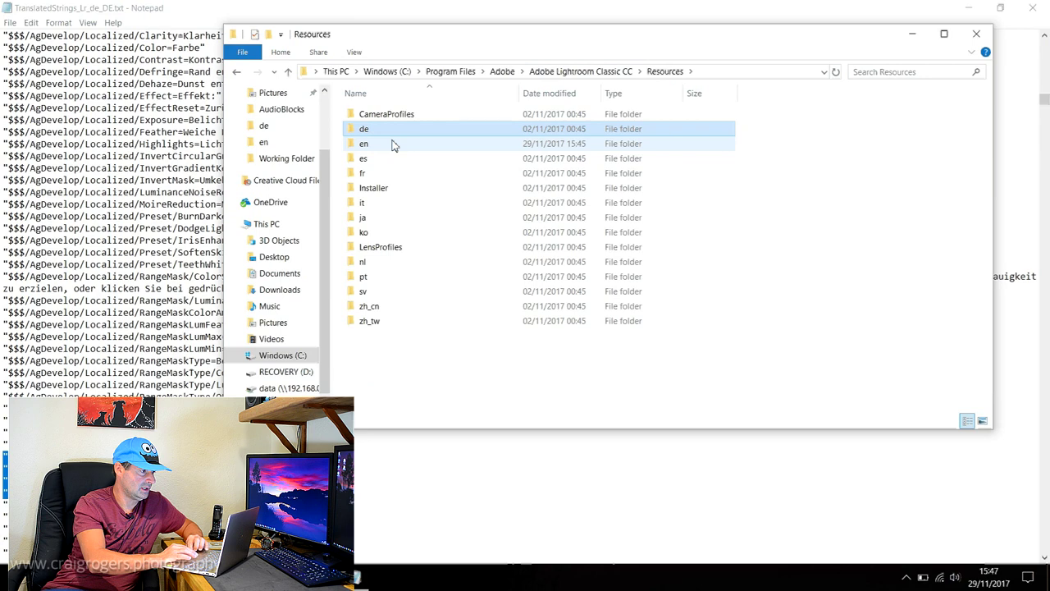
double_click(391, 145)
click(386, 114)
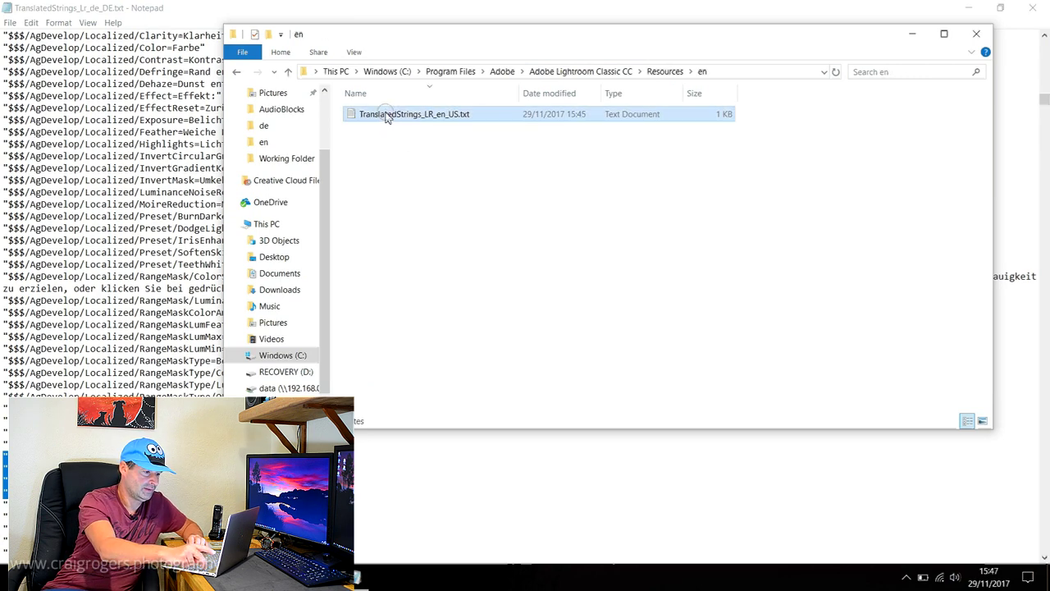
key(Delete)
click(489, 235)
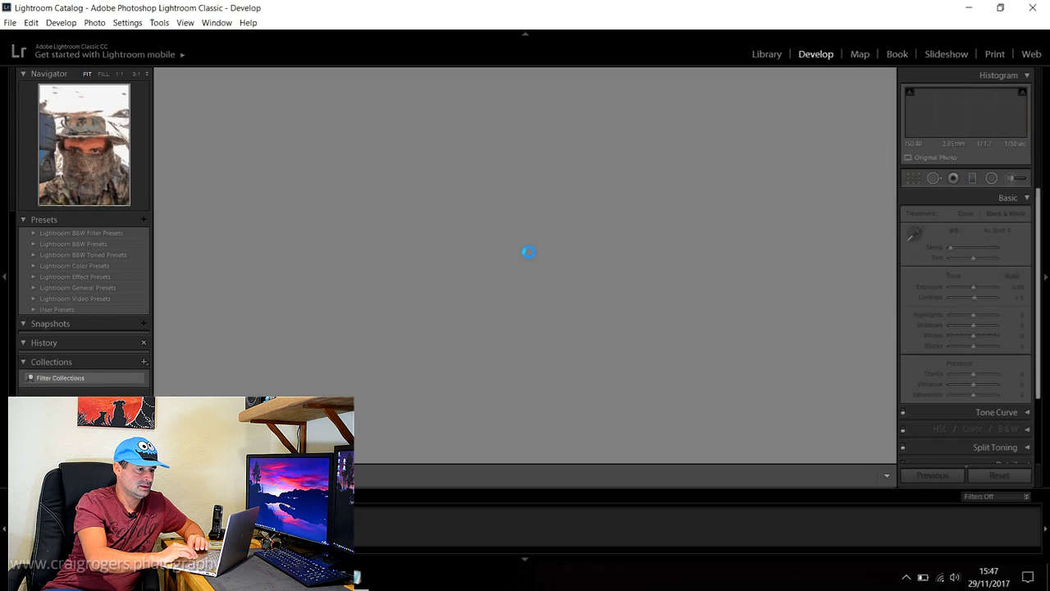
- With the adjustment brush open, confirm P flags a pick and = raises Contrast (+25, then +65)
click(1018, 179)
key(p)
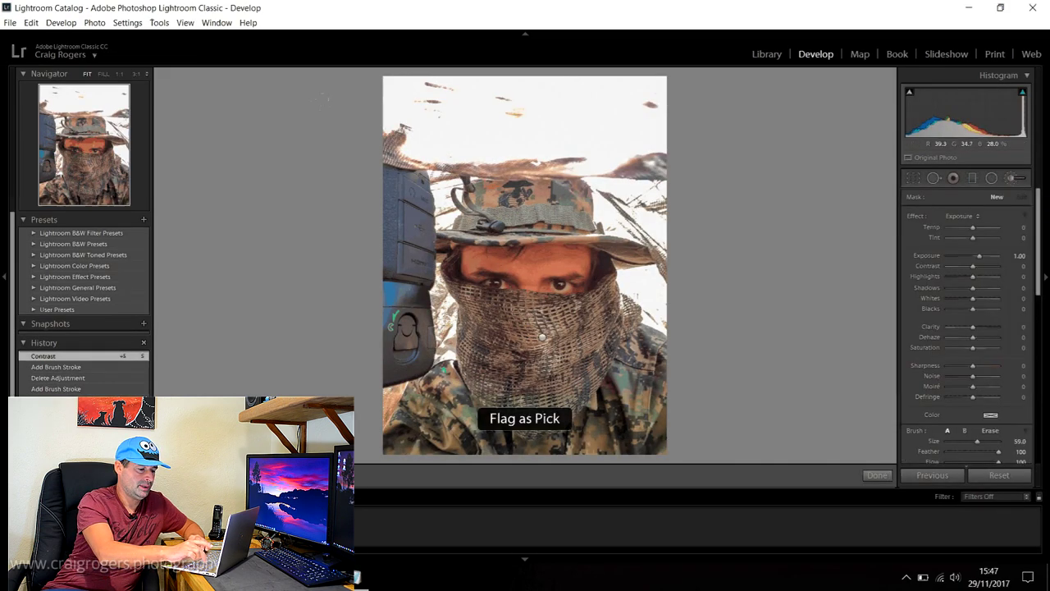
key(equal)
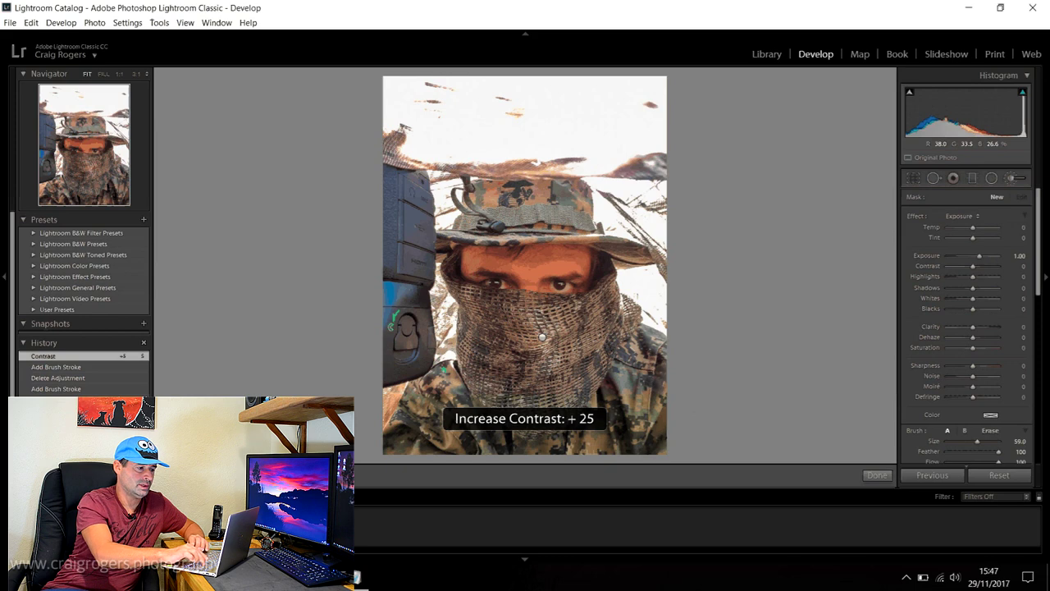
key(equal)
key(equal)
key(equal)
key(equal)
key(equal)
key(equal)
key(equal)
key(equal)
key(equal)
key(equal)
key(equal)
key(equal)
key(equal)
key(equal)
key(equal)
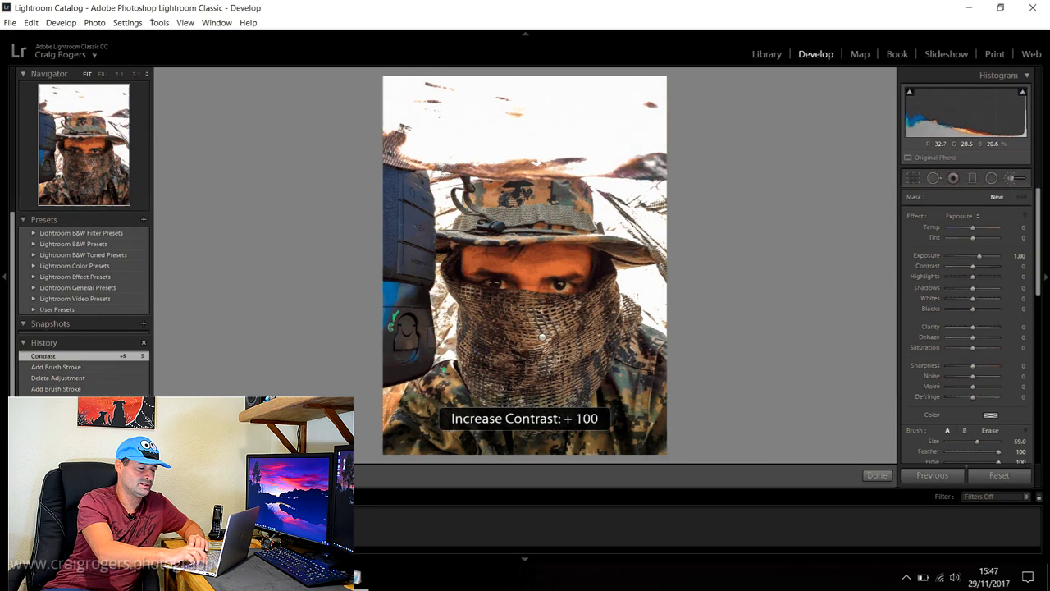
key(p)
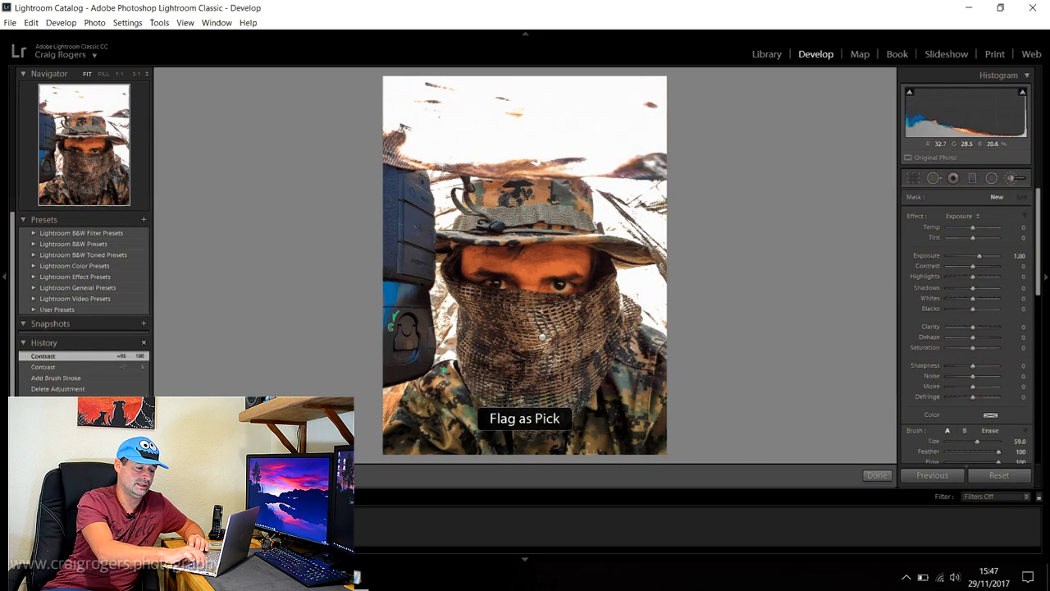